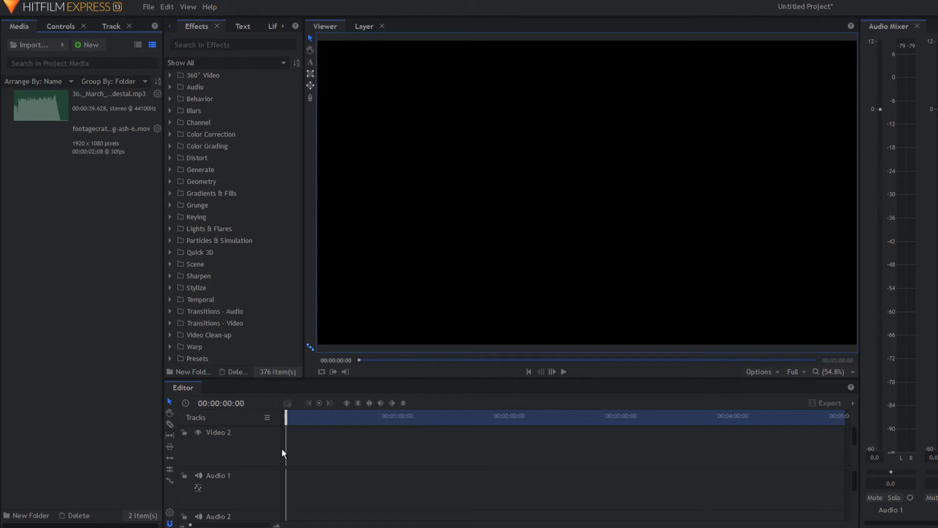
Step: Import the image evil_castle.jpg from the TITLES_TUTORIAL folder into the project media
scroll(326, 447, down, 2)
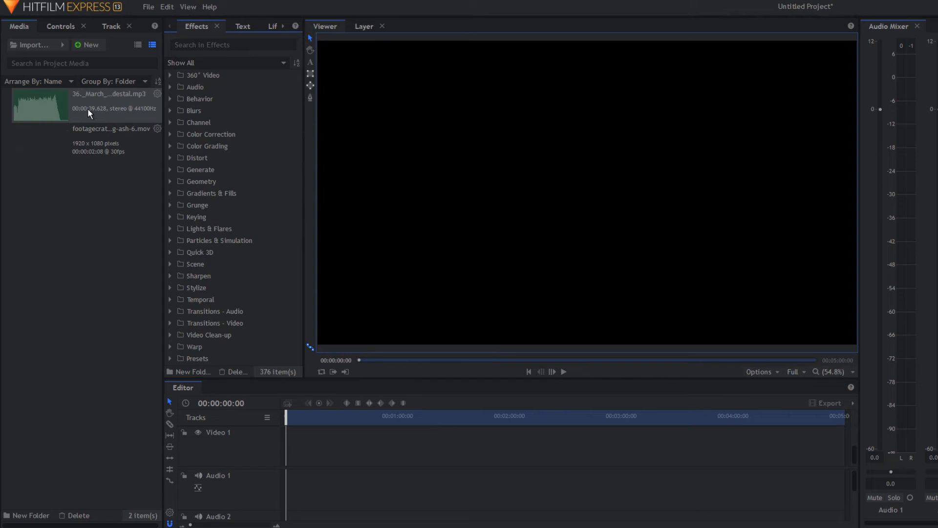
click(98, 137)
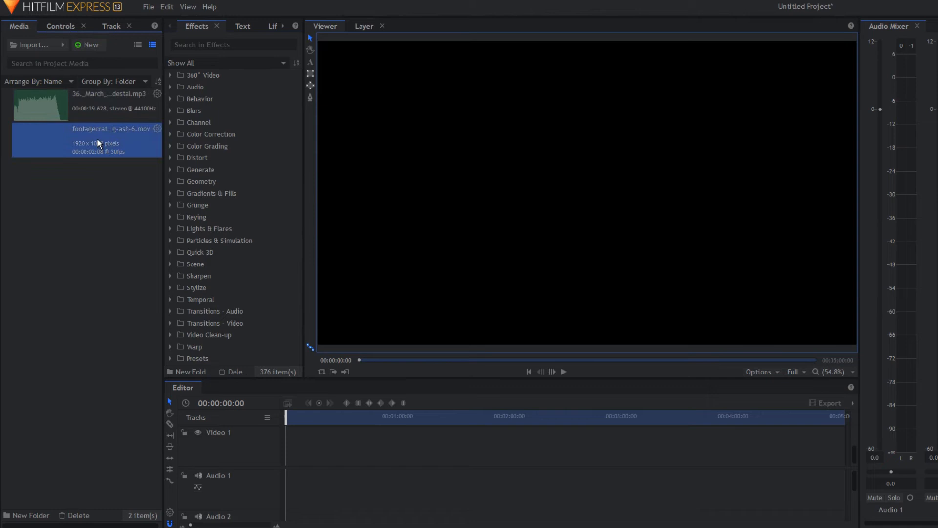
click(28, 45)
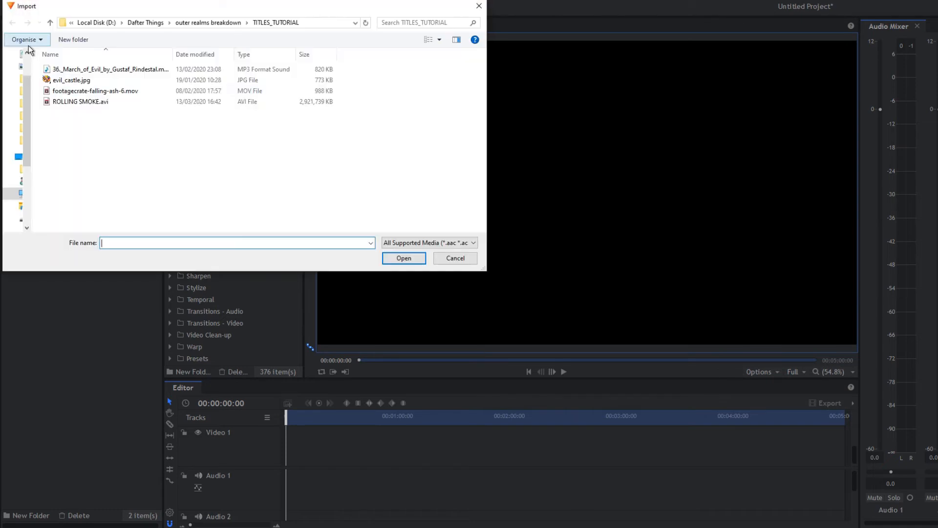
click(73, 80)
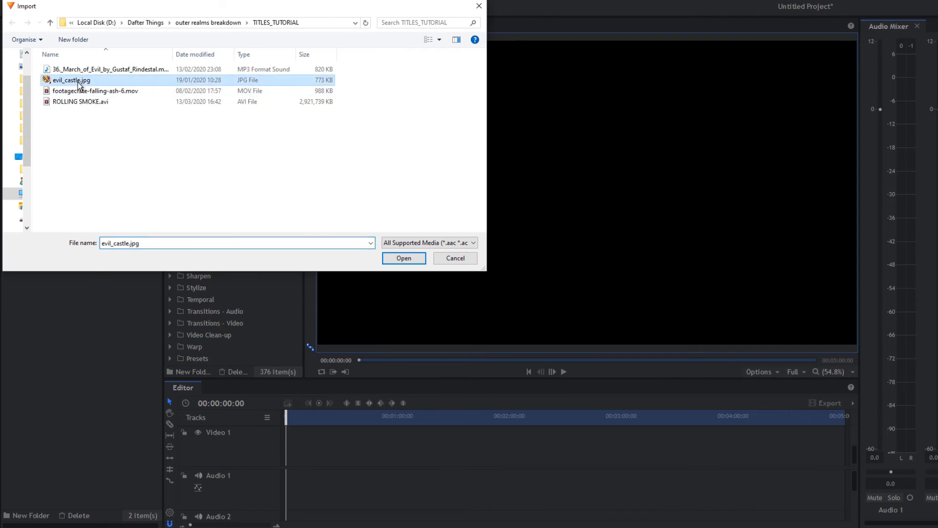
click(406, 259)
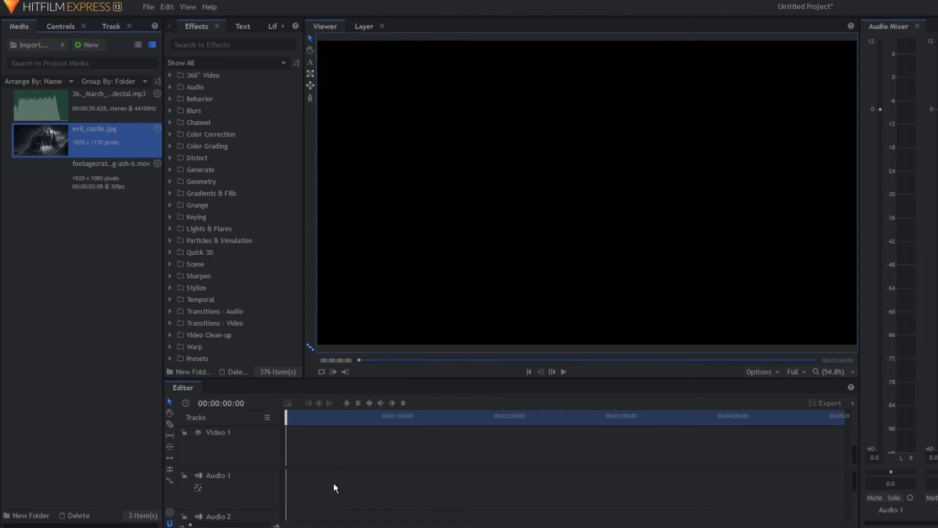
Step: Create a new 1920 x 1080 composite shot with square pixels, 30 seconds long at 12 frames per second
click(95, 46)
click(99, 57)
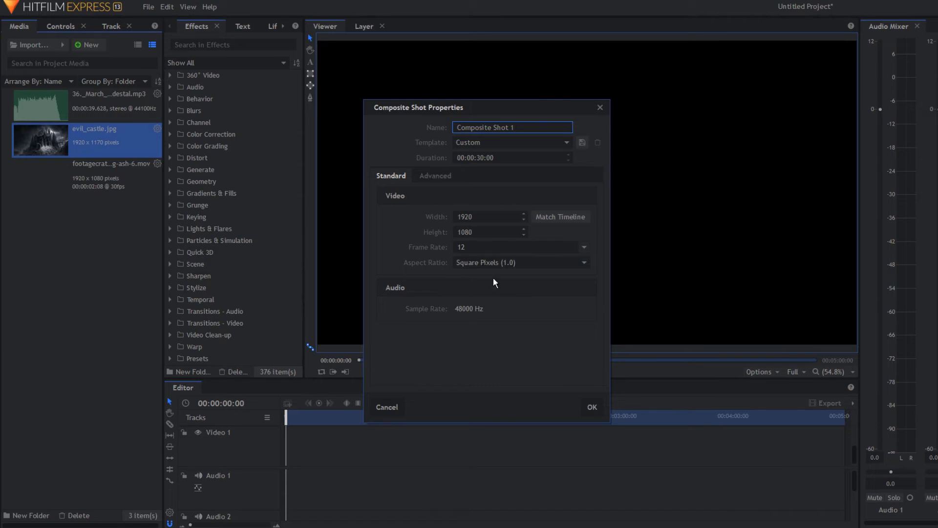
click(591, 408)
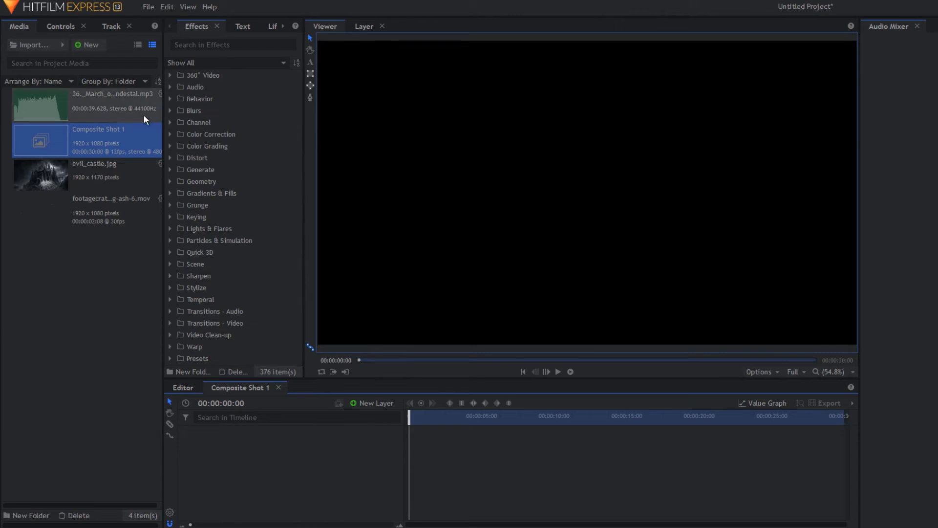
click(170, 112)
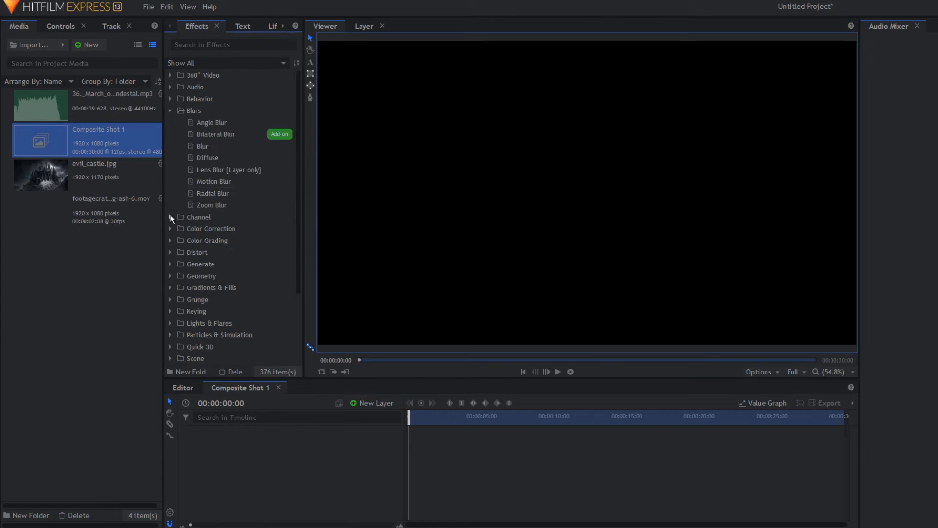
click(171, 253)
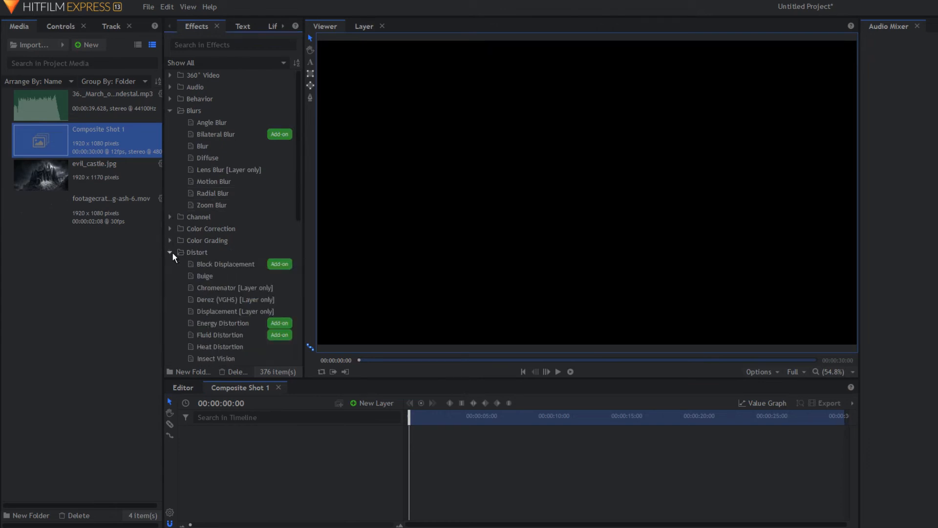
mouse_move(283, 138)
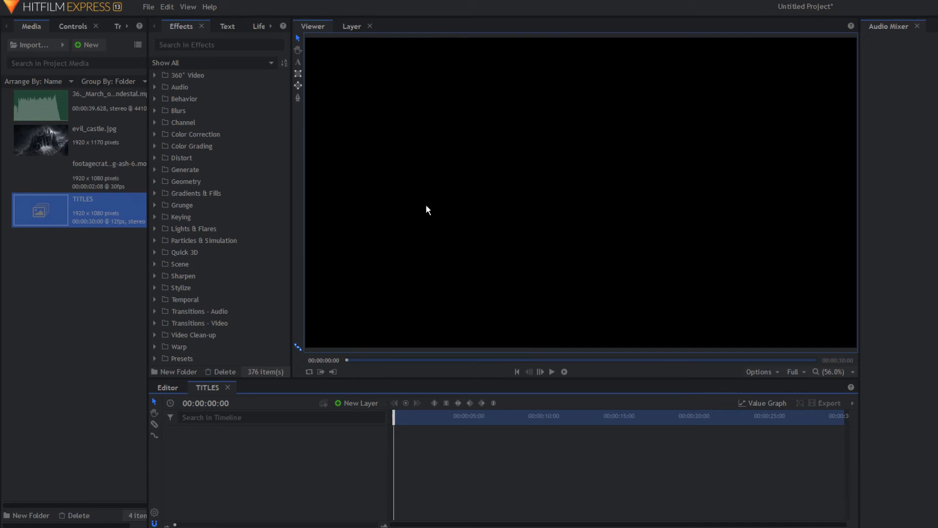
Step: Add evil_castle.jpg to the TITLES timeline with the falling-ash clip layered above it, and preview the playback
drag(47, 139, 248, 439)
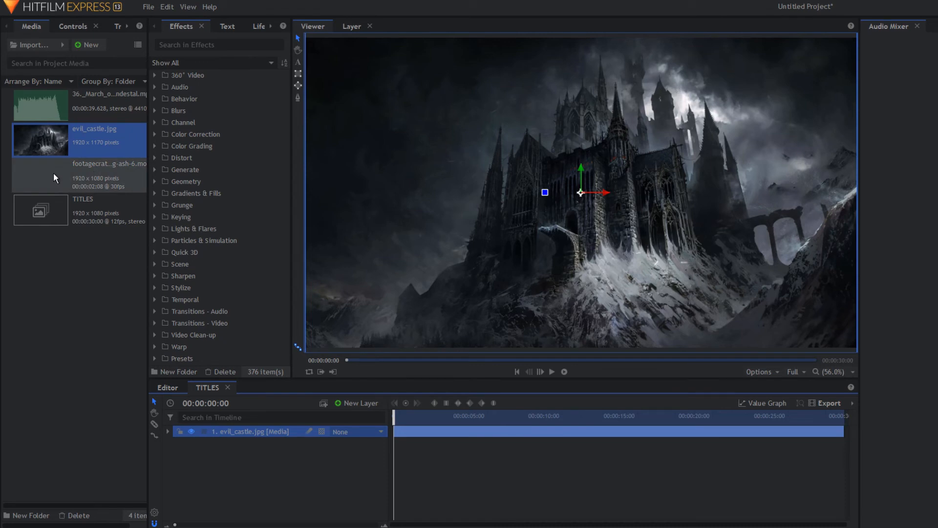
drag(53, 172, 220, 321)
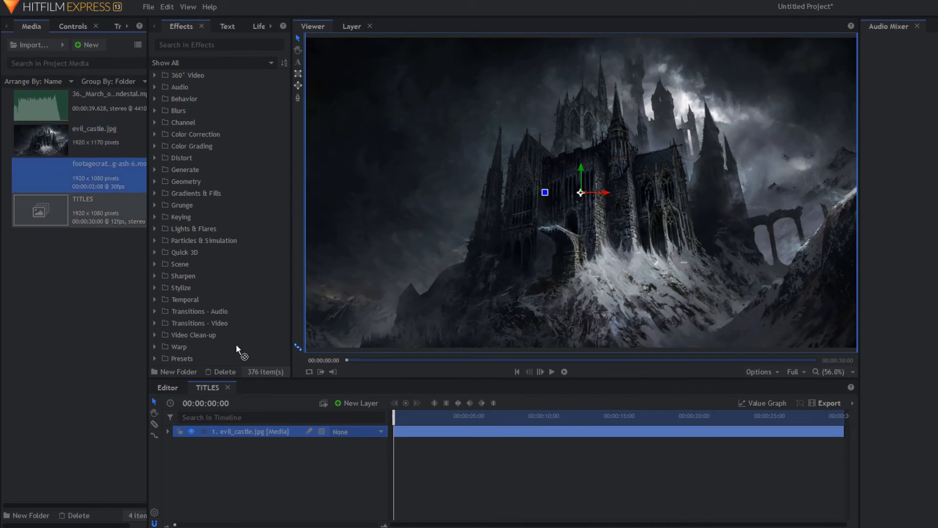
drag(281, 424, 286, 427)
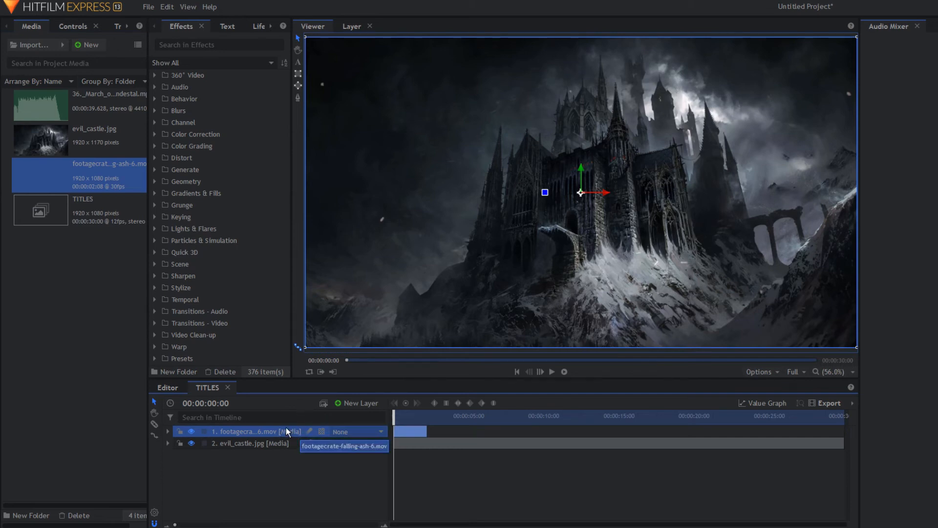
click(552, 372)
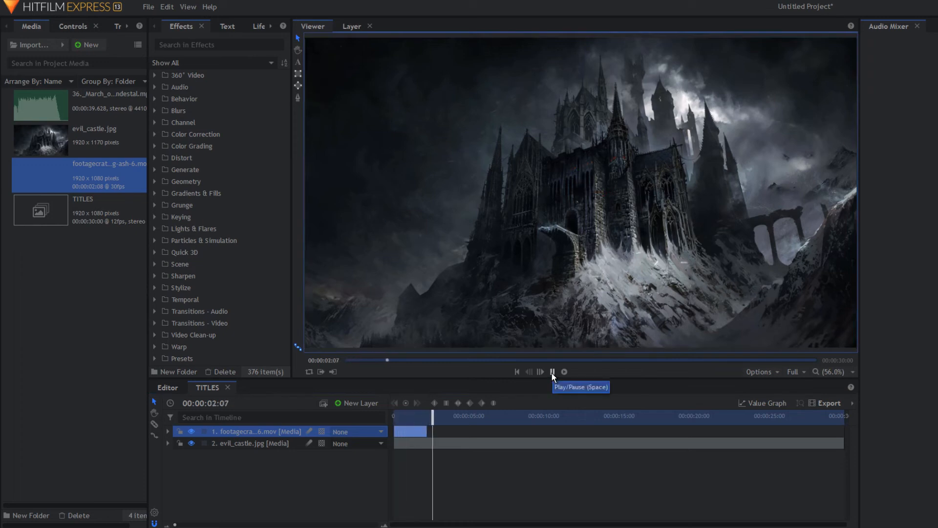
click(552, 372)
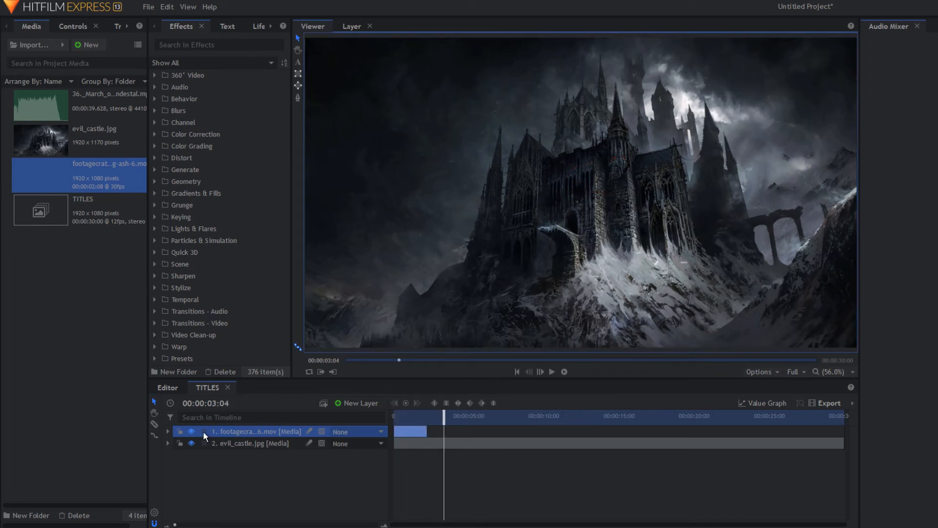
Step: Set the falling-ash layer's rotation to 180 degrees and preview the shot from the beginning
click(168, 432)
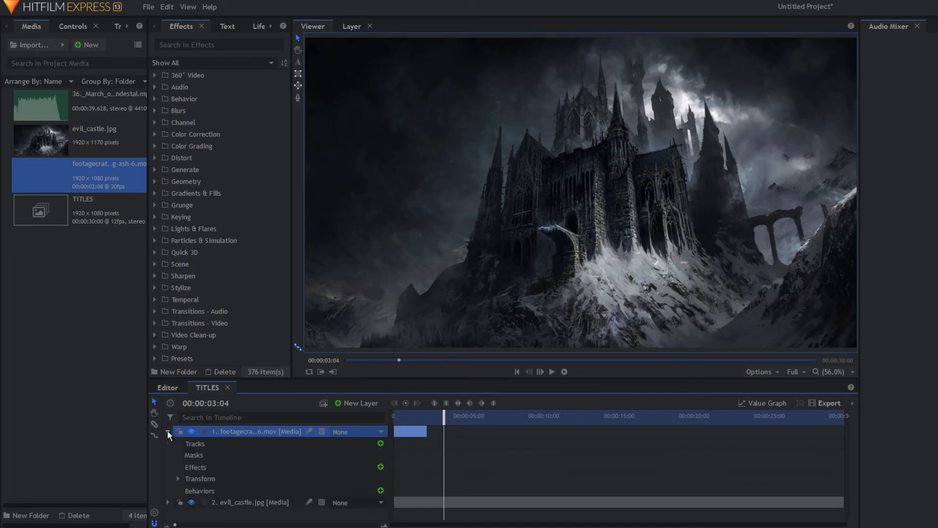
click(178, 479)
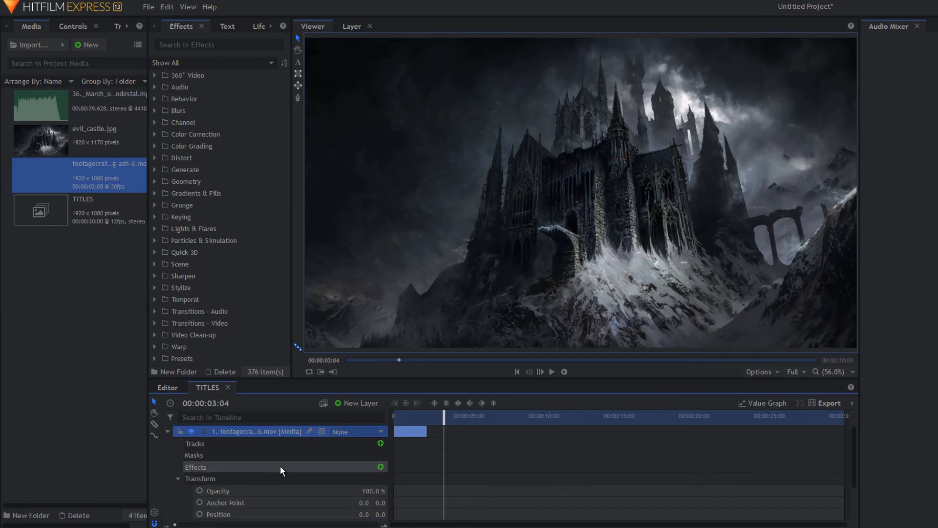
scroll(280, 466, down, 2)
click(377, 492)
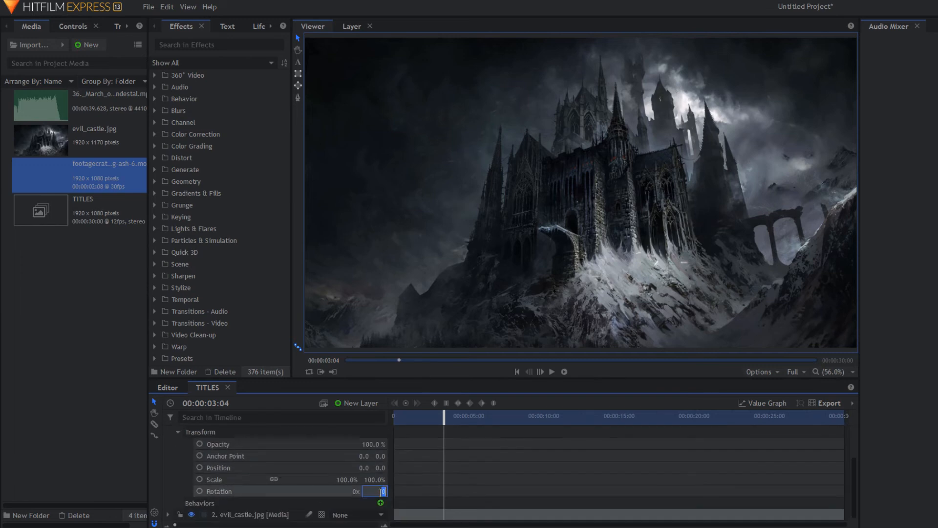
text(180)
key(Return)
click(517, 372)
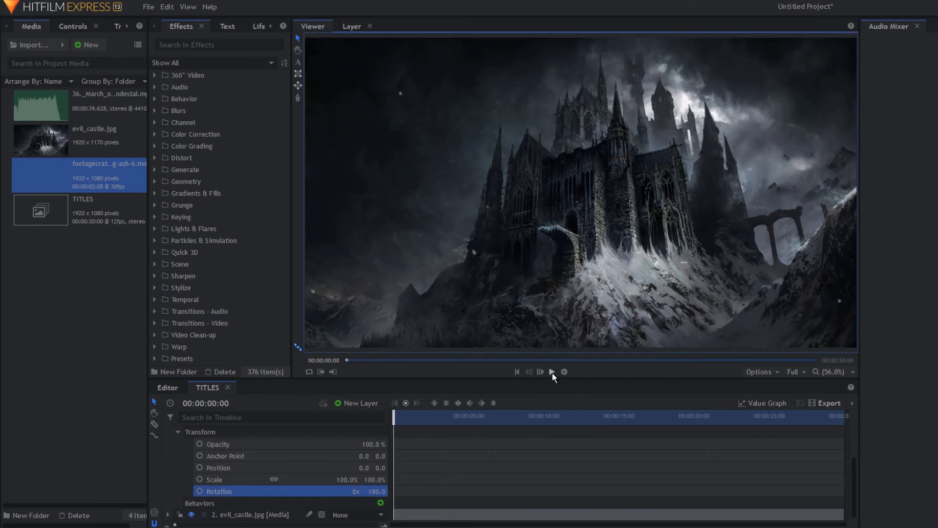
click(553, 373)
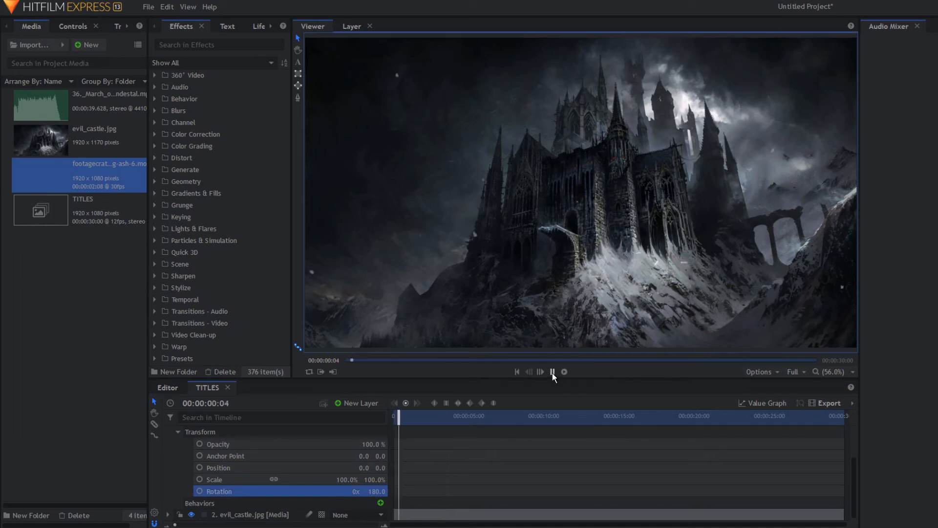
click(552, 371)
Step: Find the Tint effect and apply it to the falling-ash layer
click(201, 45)
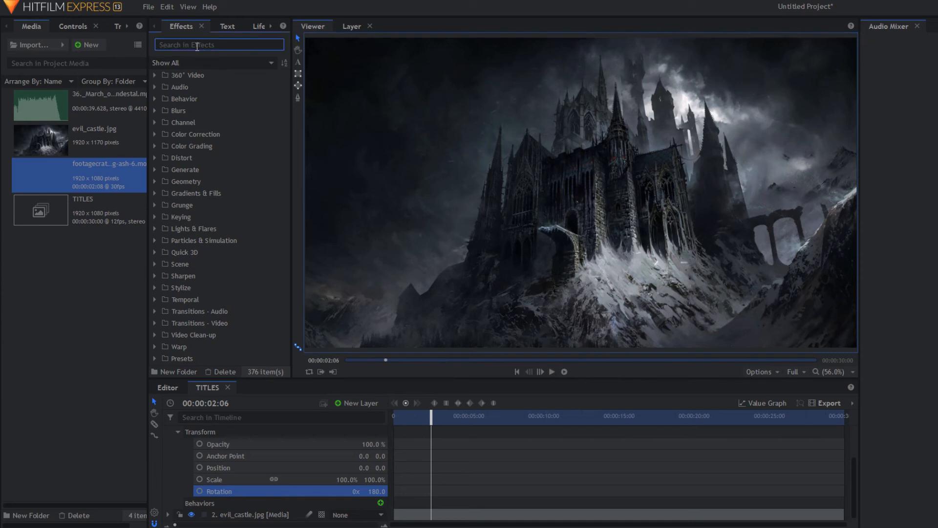
text(tinr)
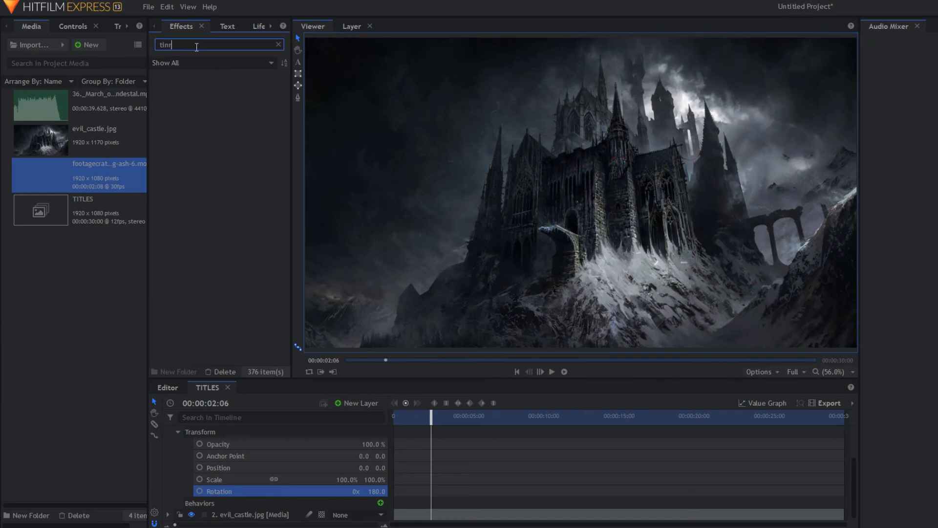
key(BackSpace)
text(t)
click(210, 87)
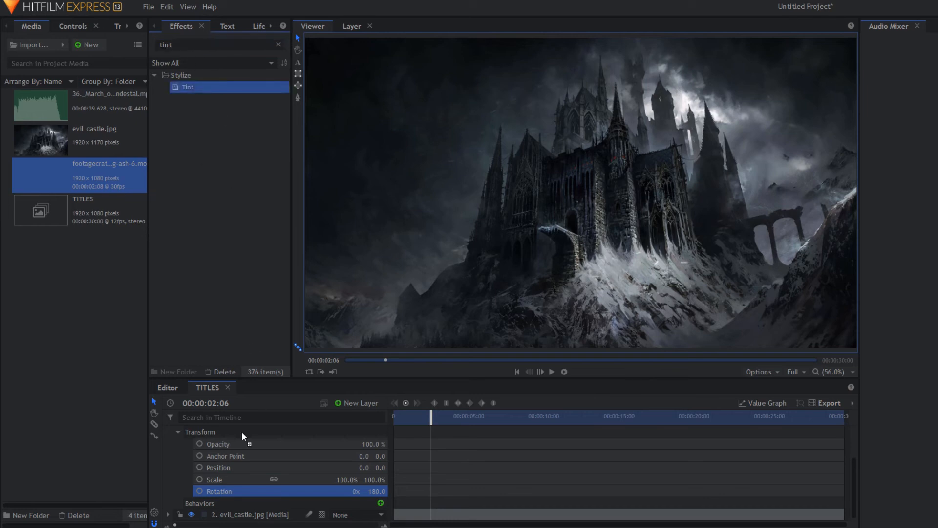
drag(249, 401, 240, 443)
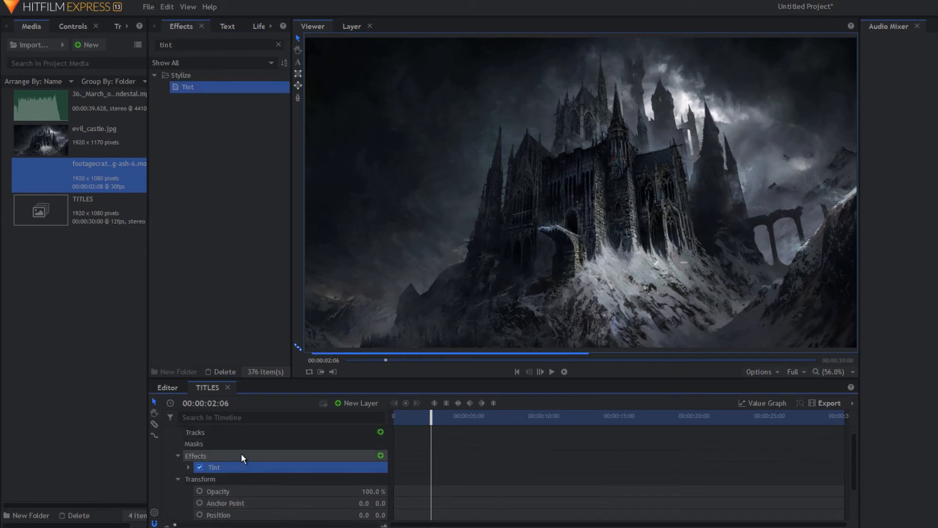
Step: Set the Tint effect's Map Black To colour to pure red (255, 0, 0) and preview the shot from the start
click(187, 467)
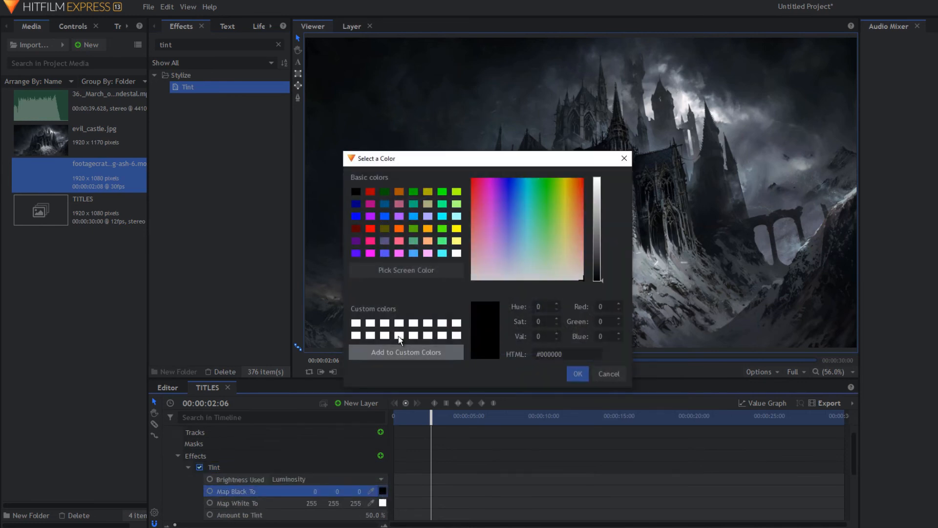
click(370, 228)
click(578, 372)
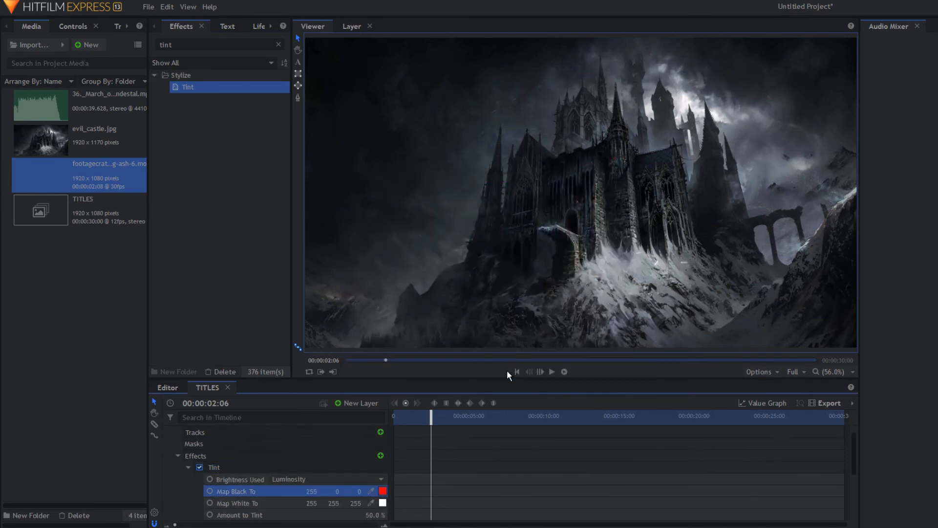
click(517, 372)
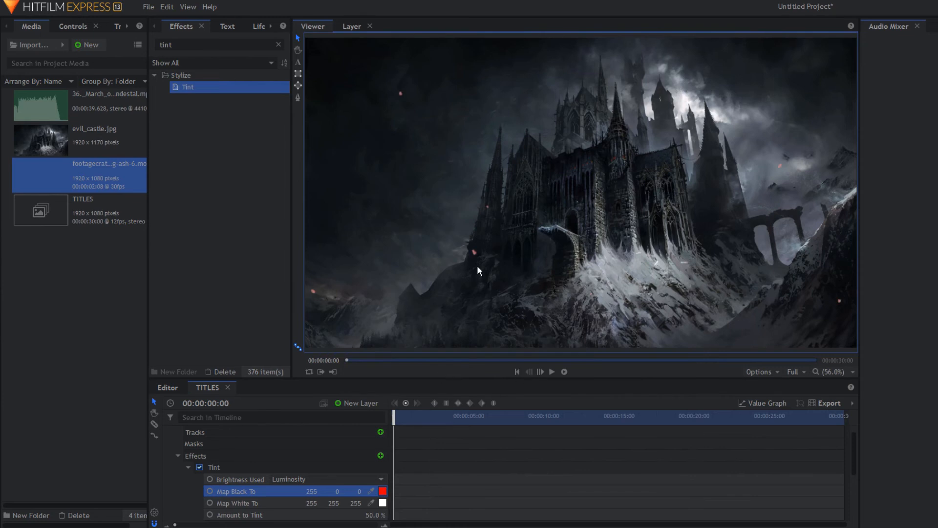
click(552, 372)
click(553, 373)
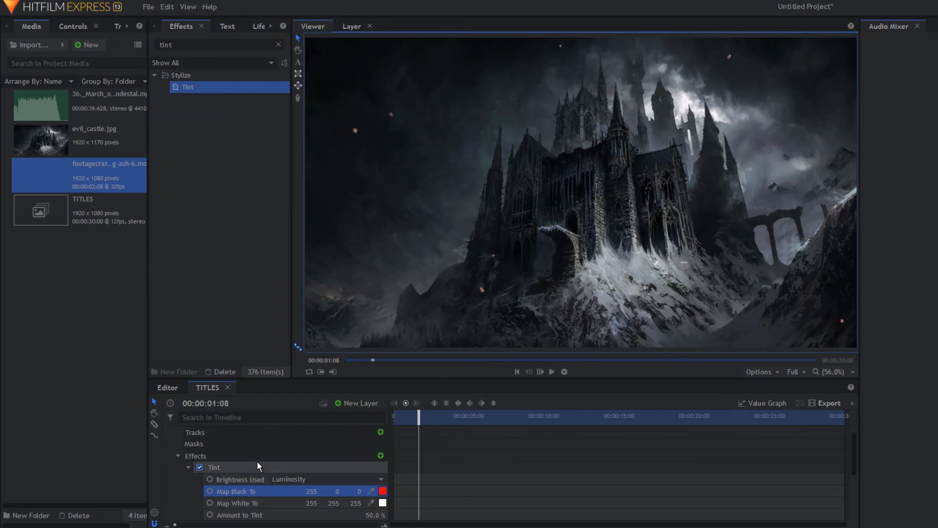
Step: Collapse the falling-ash layer's properties and duplicate the layer
scroll(219, 462, up, 1)
click(168, 430)
click(265, 432)
right_click(265, 433)
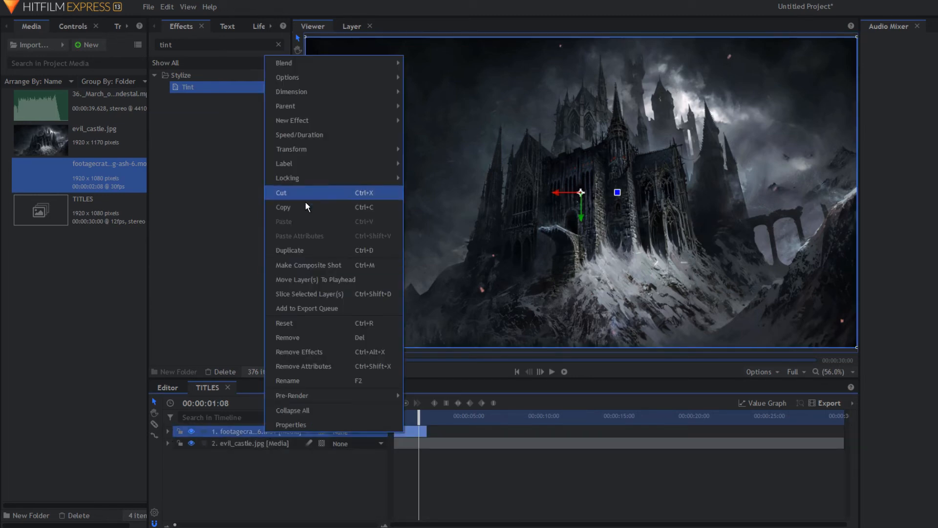
click(302, 248)
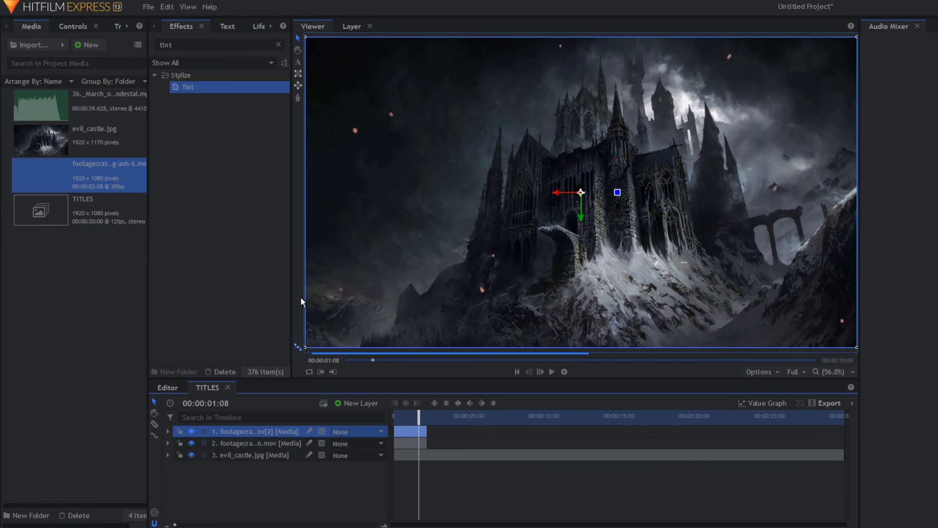
Step: Select both falling-ash layers and duplicate them together to make four ash layers
click(282, 442)
right_click(281, 443)
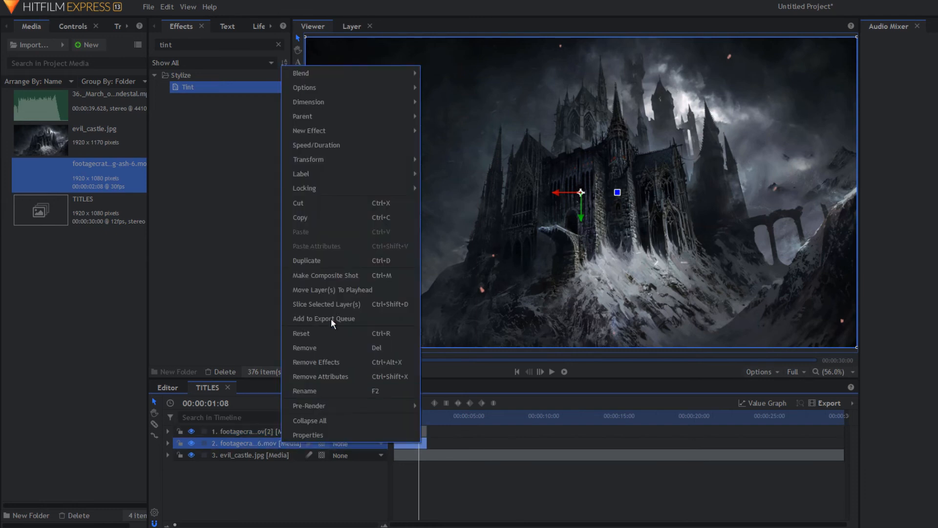
click(246, 431)
ctrl+click(256, 443)
right_click(256, 442)
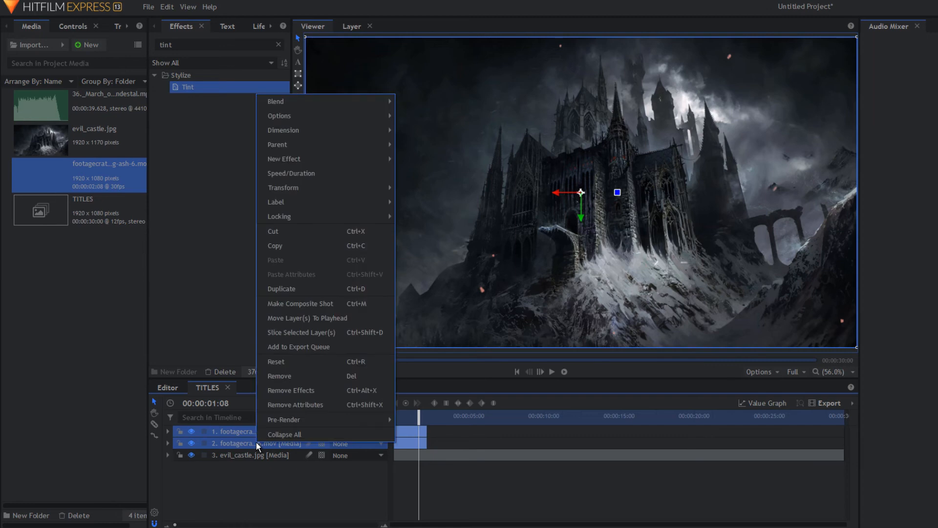
click(292, 289)
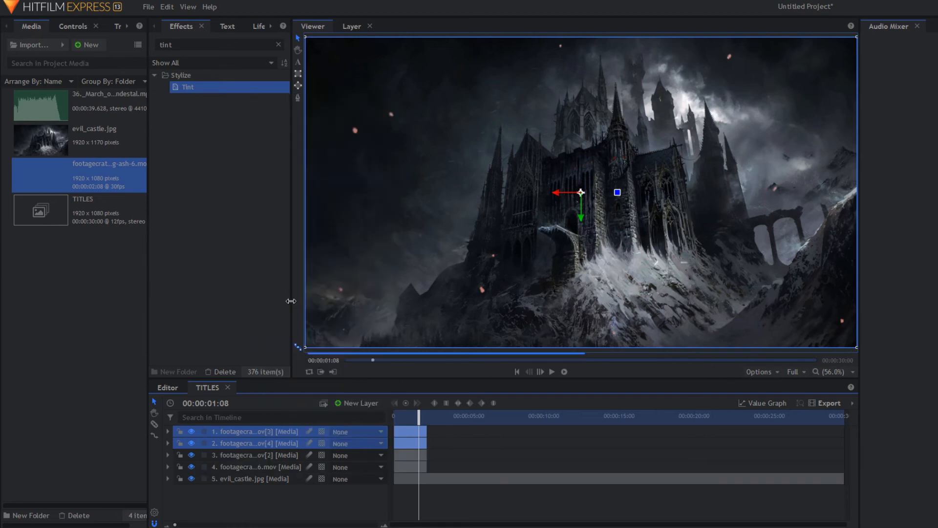
Step: Stagger the four falling-ash clips end to end along the timeline and return the playhead to the start
click(298, 445)
drag(411, 444, 482, 454)
drag(408, 467, 507, 466)
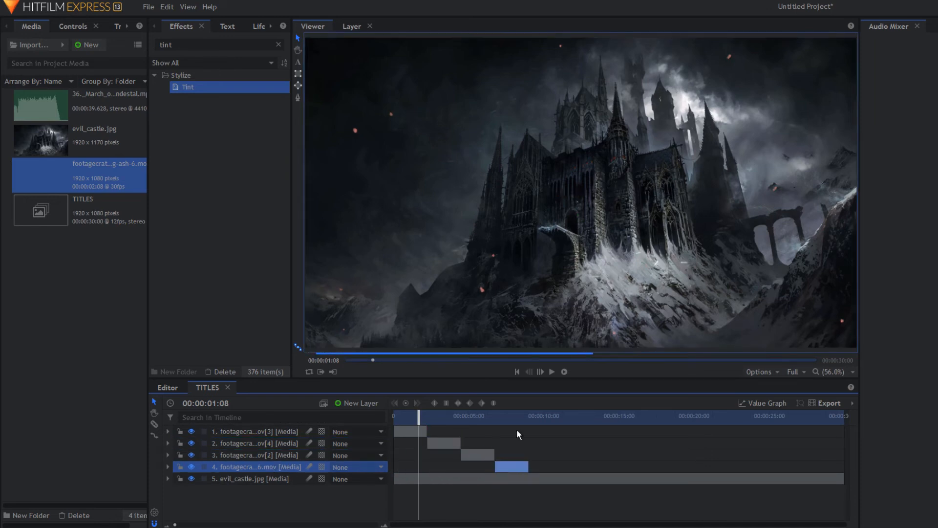
click(517, 371)
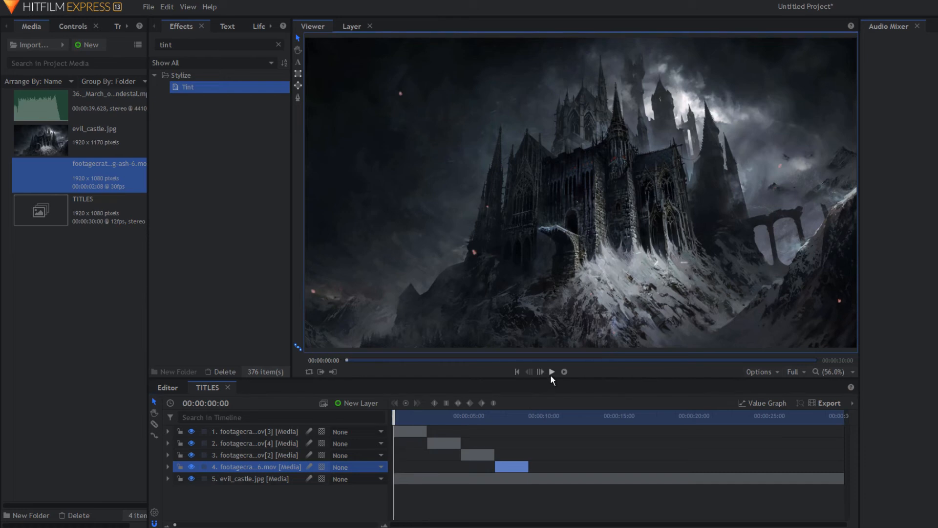
Step: Preview the staggered falling-ash clips over the castle and return the playhead to the start
click(552, 372)
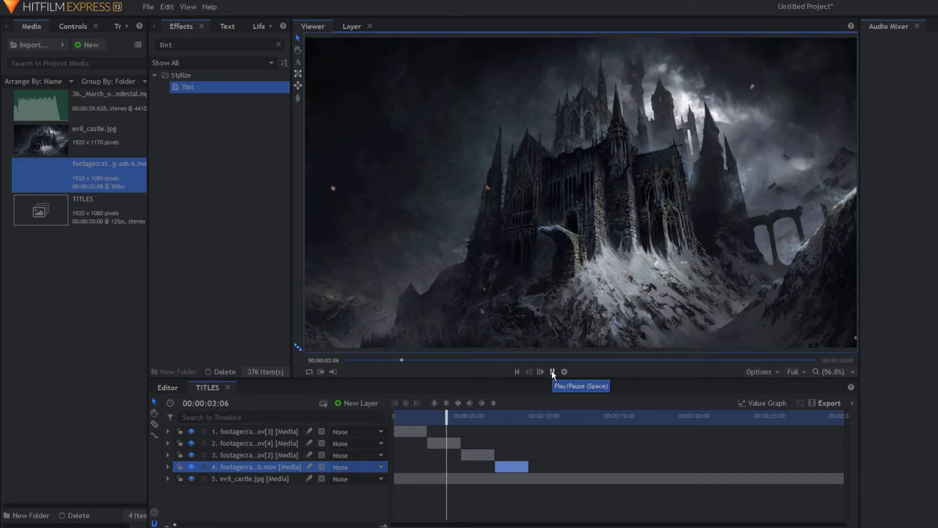
click(552, 371)
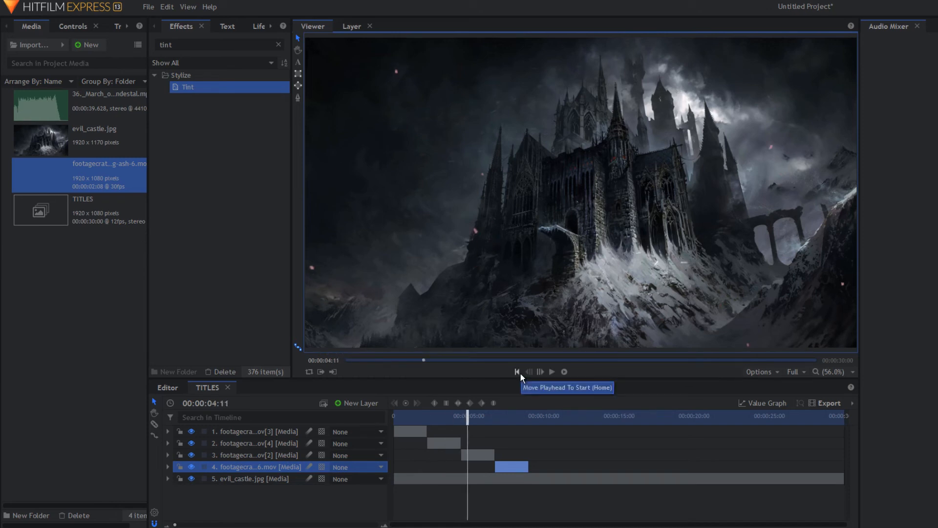
click(521, 373)
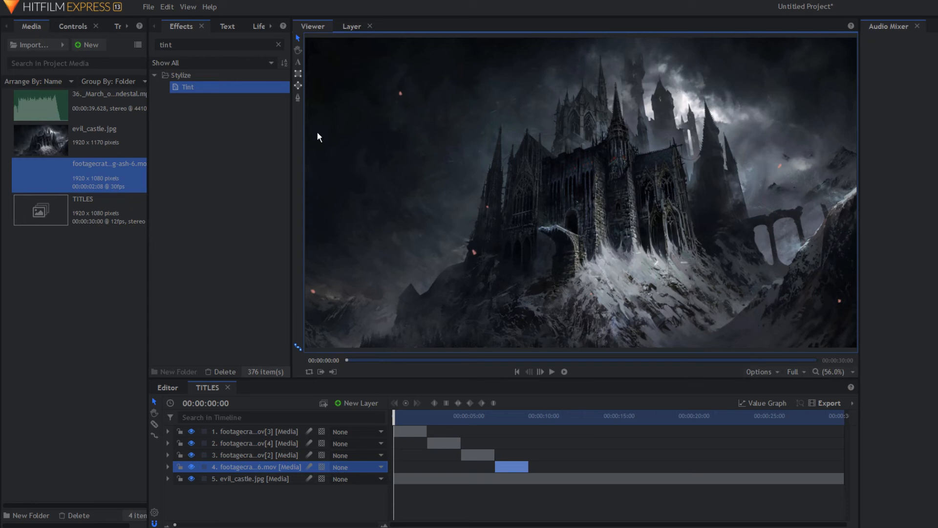
Step: Add a text layer over the castle reading "THE" on the first line and "OUTER REALMS" on the second
click(298, 63)
click(601, 221)
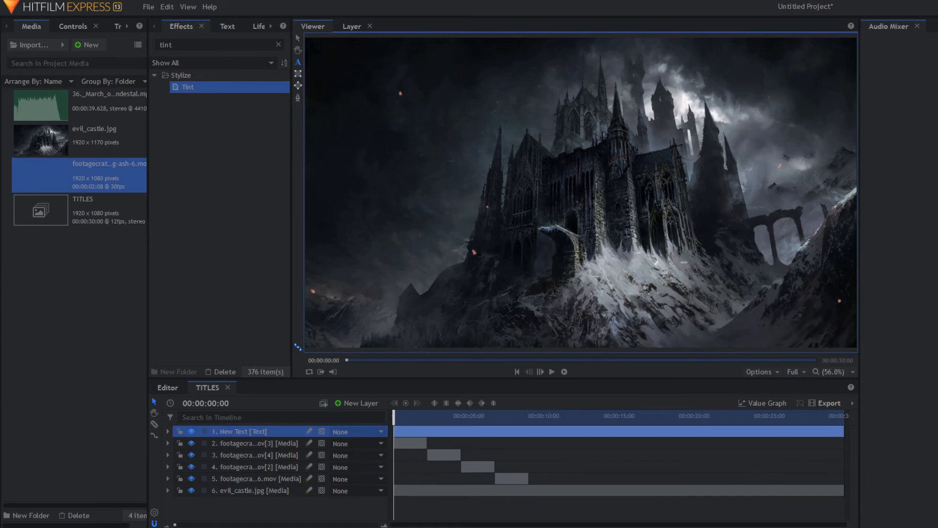
text(THE)
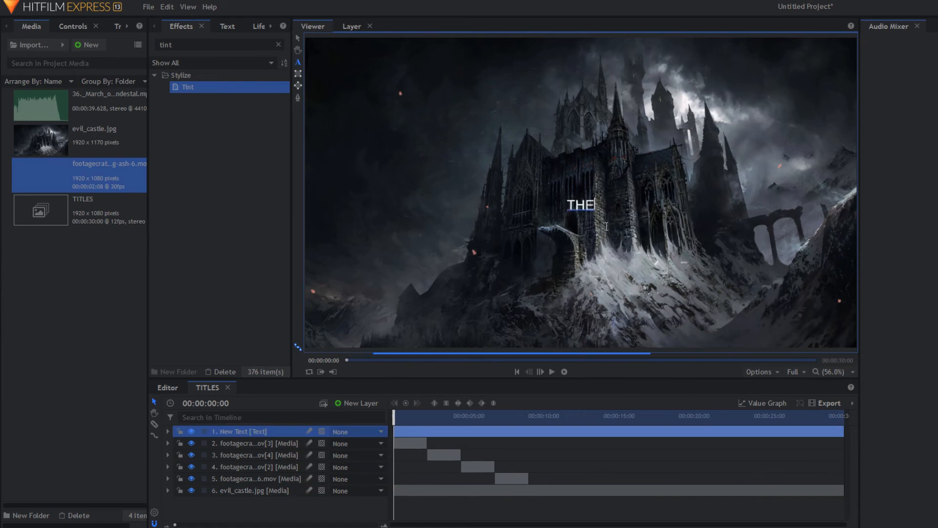
key(Return)
text(OUT)
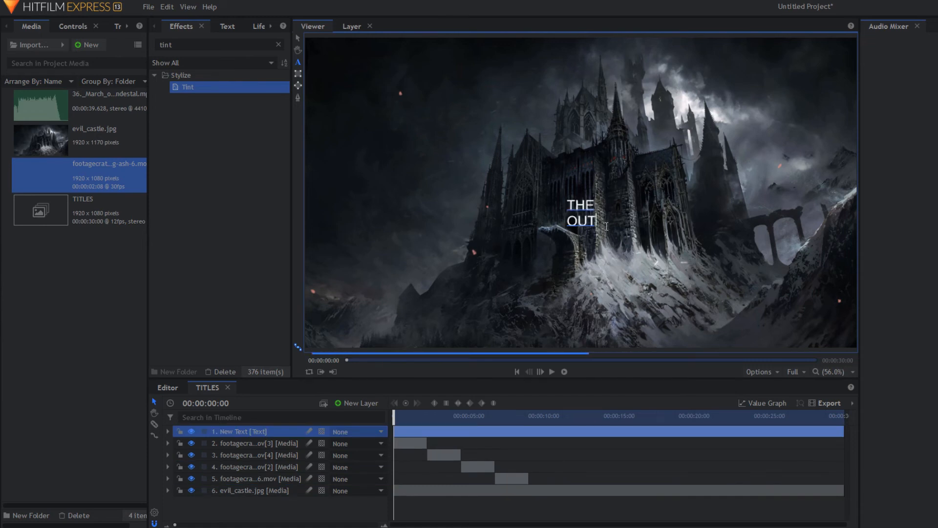
text(ER REALMS)
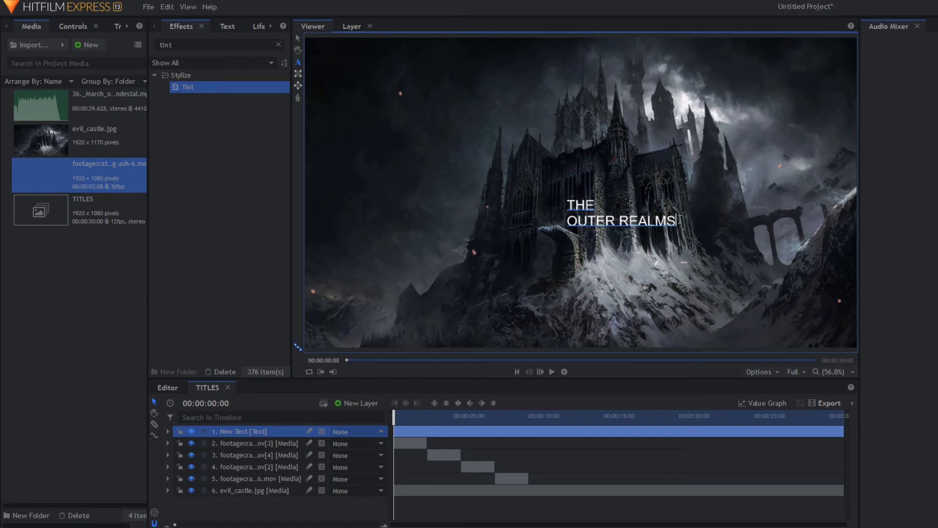
key(Escape)
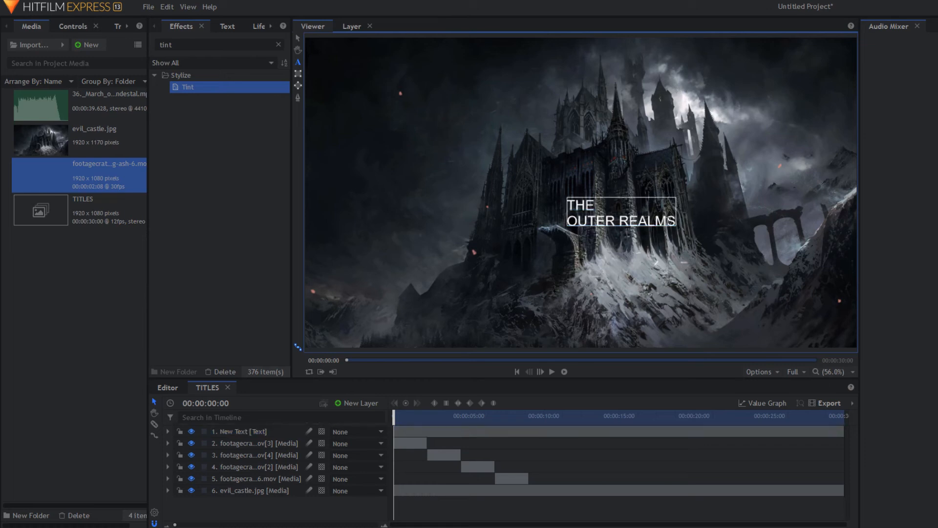
Step: Select all of the title text and centre-align its two lines
click(621, 213)
key(ctrl+a)
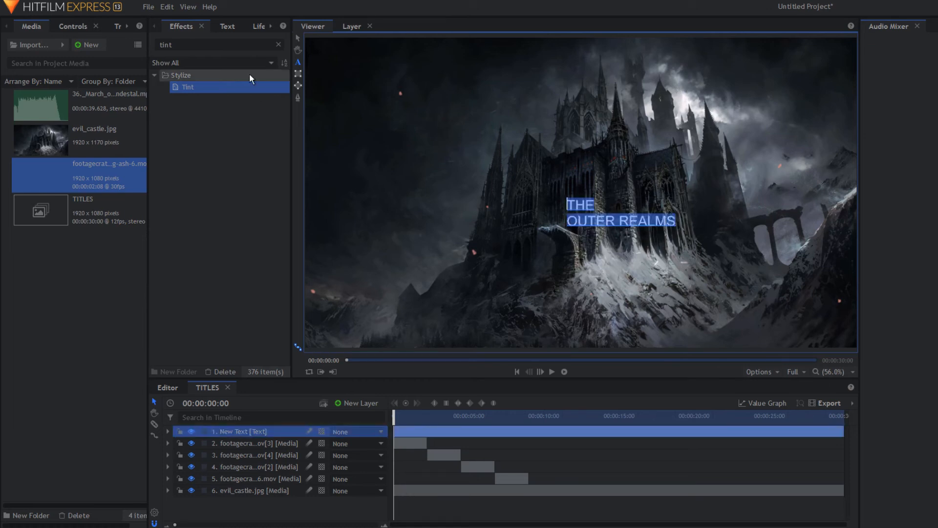
click(225, 28)
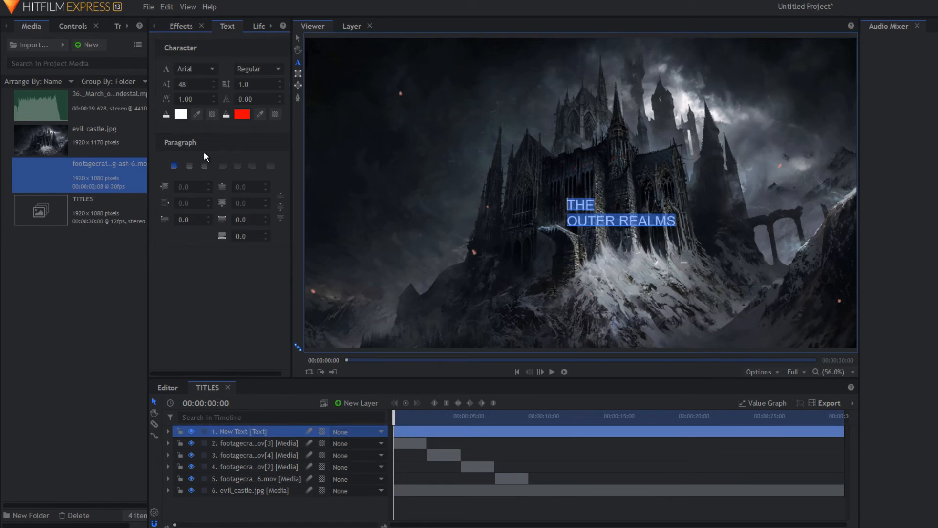
click(190, 166)
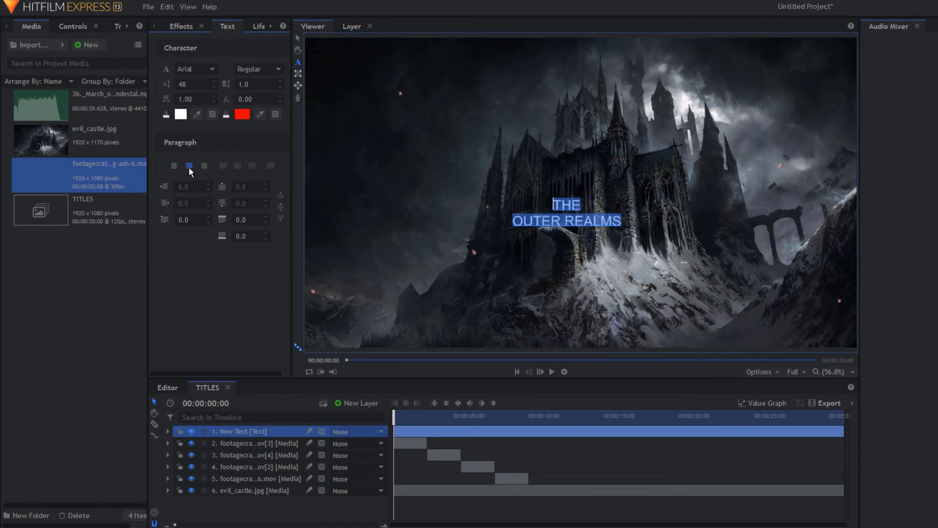
Step: Set the title's font size to 145 and move the text up over the castle's upper half
click(188, 80)
drag(188, 83, 235, 83)
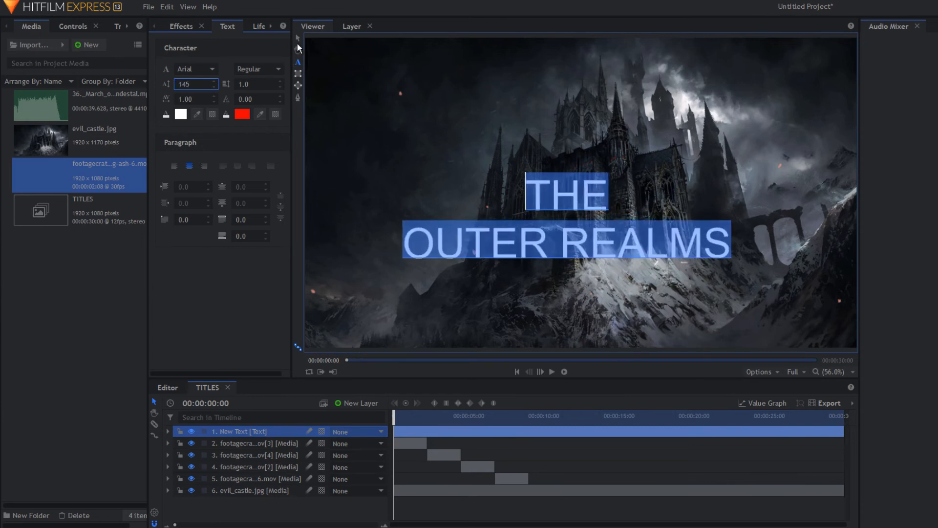
click(298, 38)
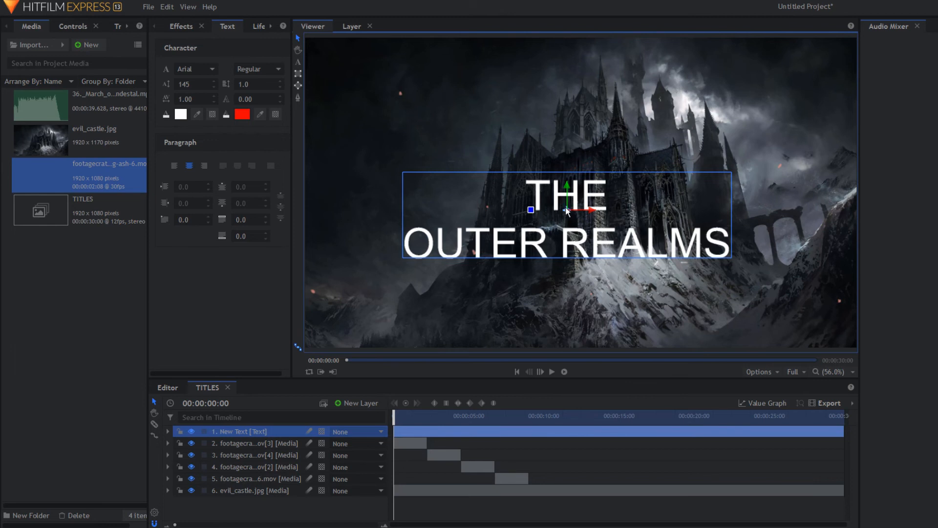
drag(565, 209, 573, 160)
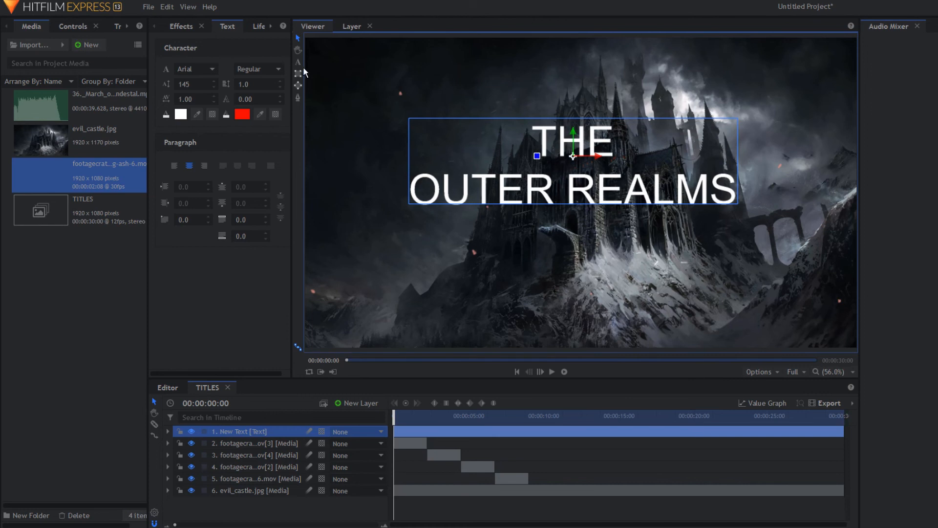
Step: Change the title text's fill colour to mid grey (#8a8a8a)
click(298, 62)
click(181, 114)
drag(603, 175, 602, 222)
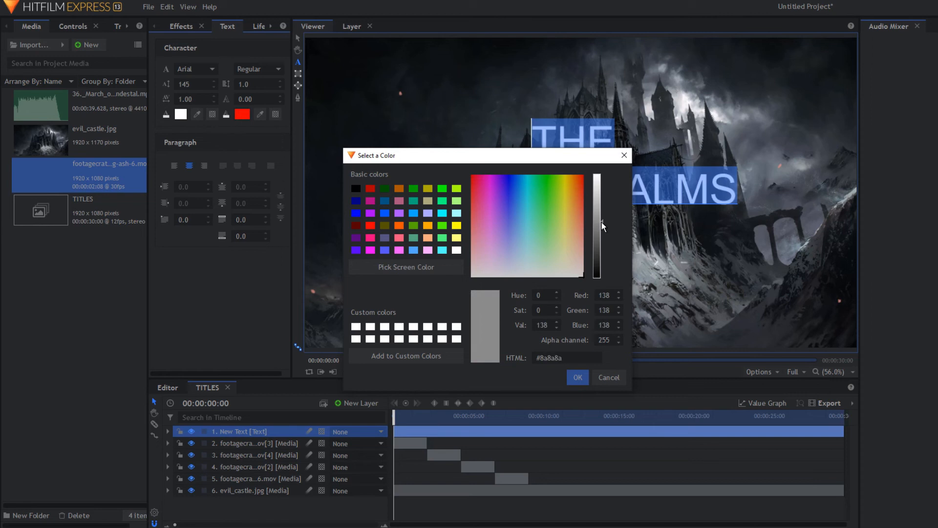
click(578, 378)
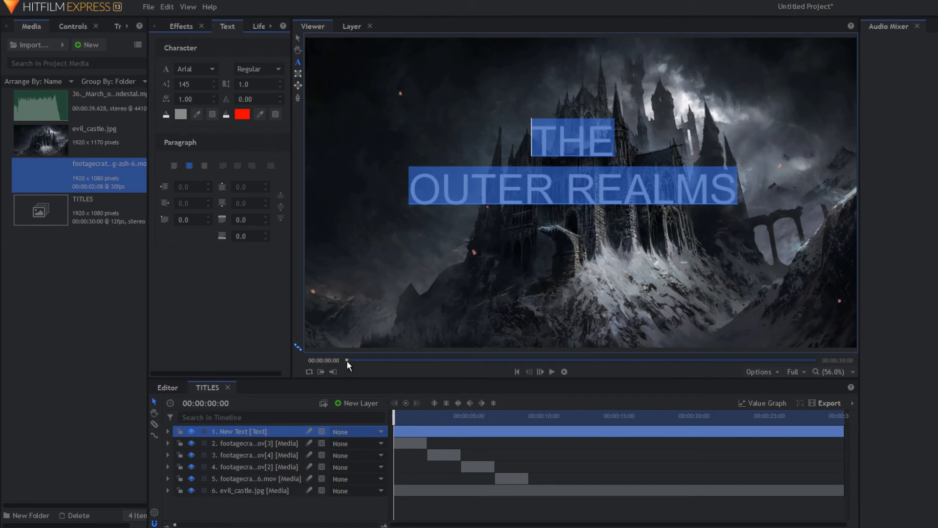
Step: Set the title's font to Cinzel and deselect the text to view it unhighlighted
click(193, 73)
click(191, 71)
scroll(185, 70, down, 1)
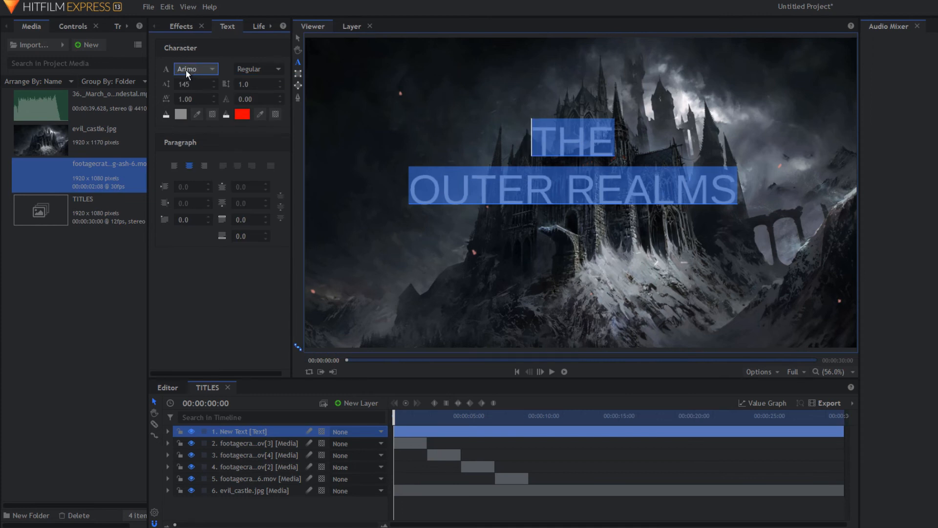
scroll(185, 69, down, 1)
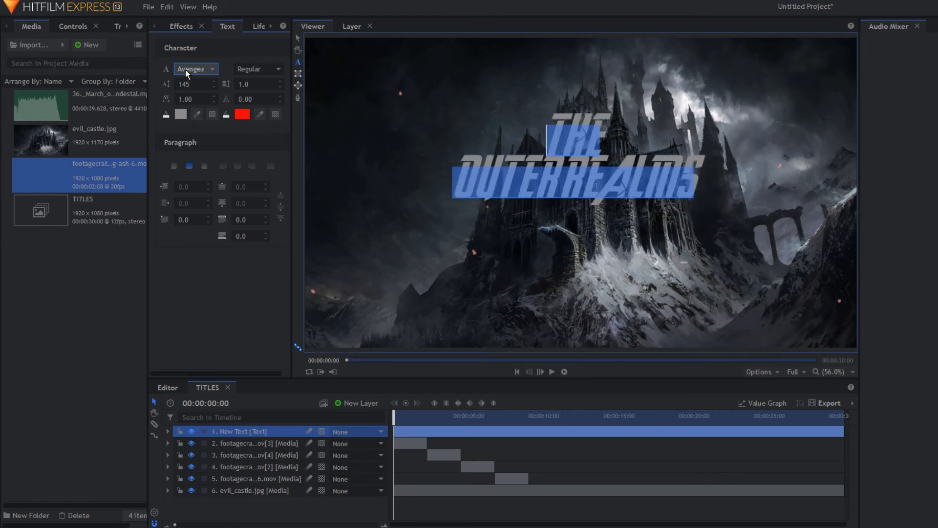
scroll(184, 69, down, 1)
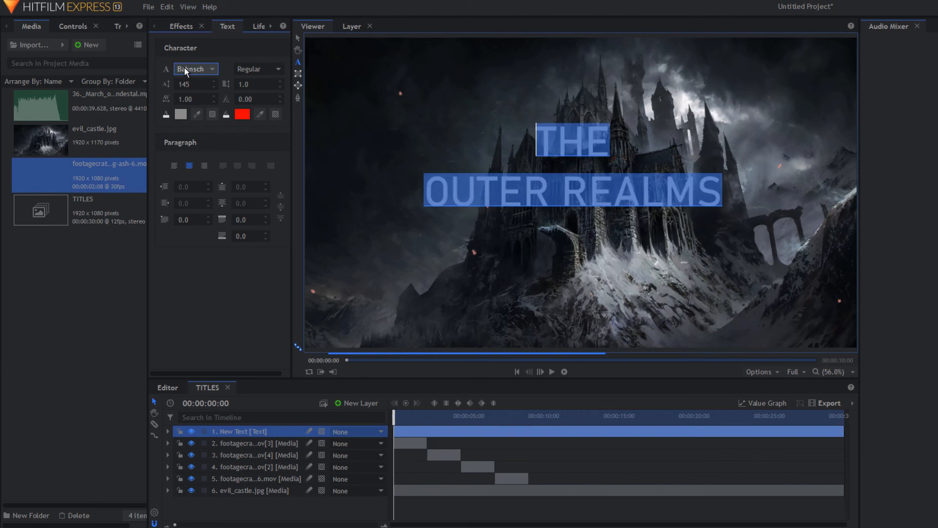
click(183, 66)
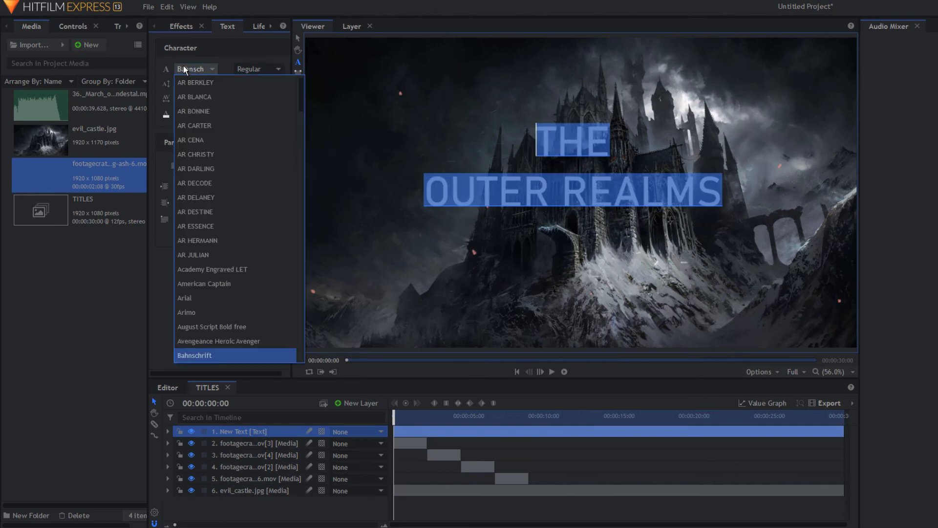
scroll(218, 242, down, 6)
scroll(214, 266, down, 2)
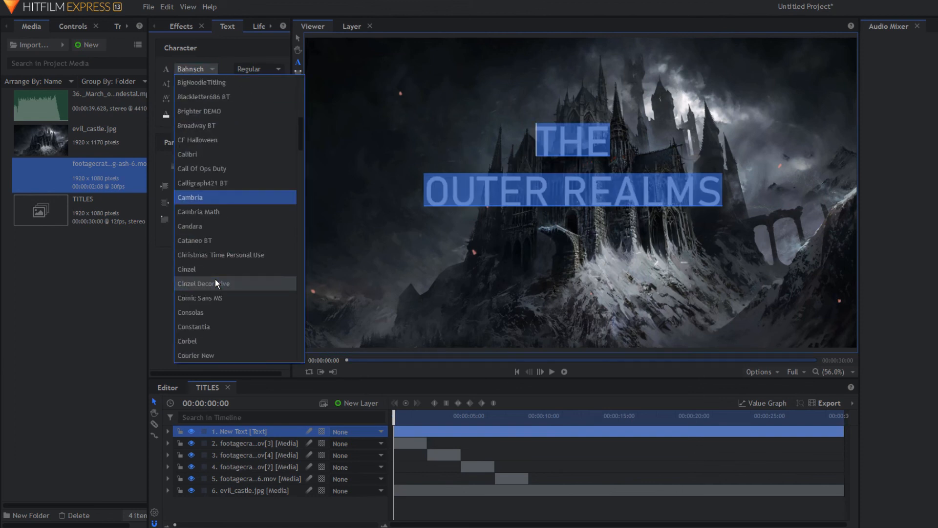
click(204, 269)
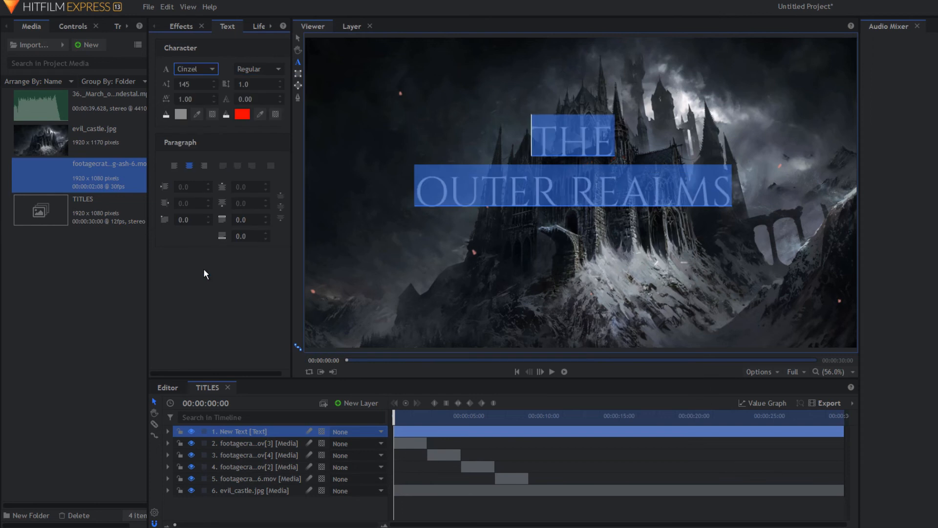
click(242, 444)
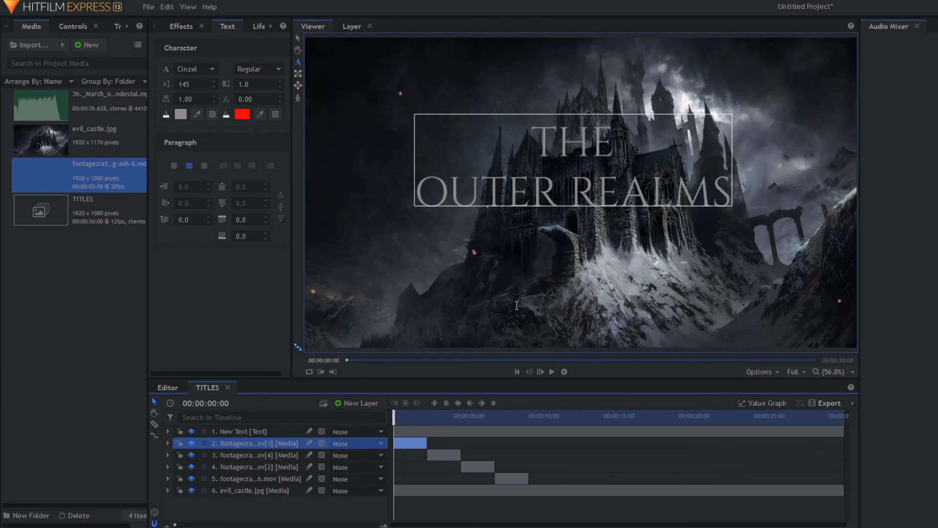
Step: Search the effects for "EXTR", apply the Extrude geometry effect to the title text layer, and deselect the text to view it
click(184, 28)
click(183, 44)
double_click(183, 45)
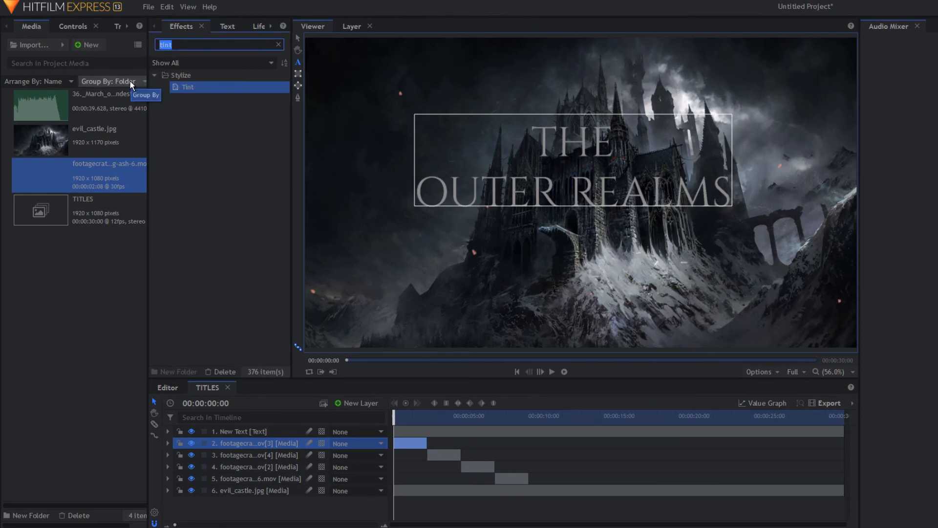
text(EXTR)
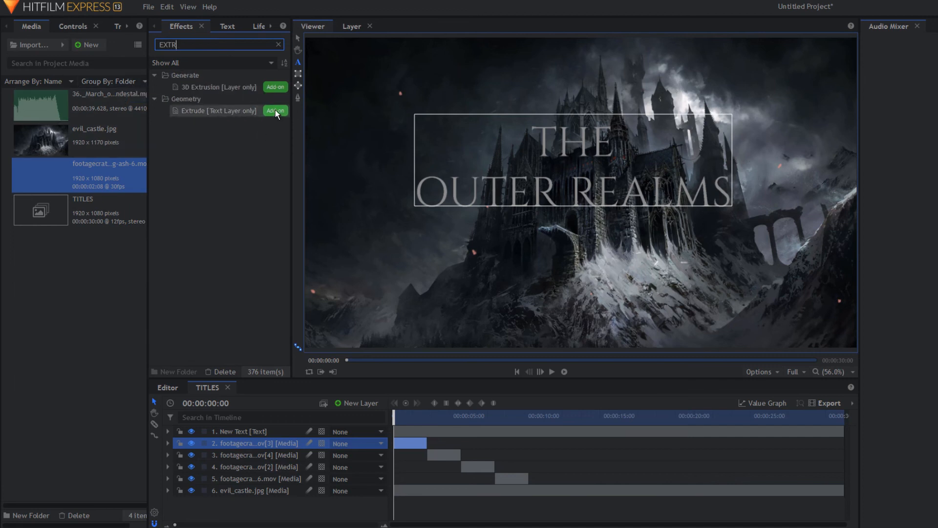
drag(204, 111, 203, 147)
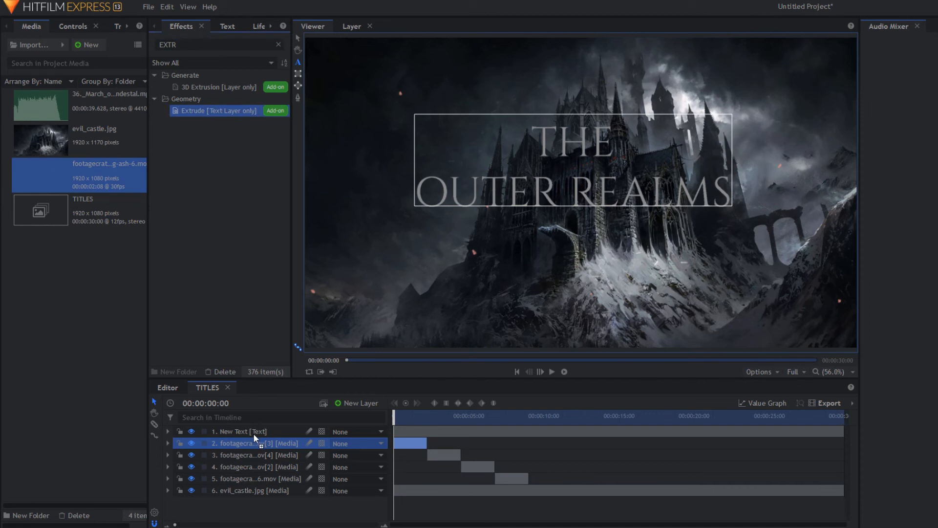
drag(253, 433, 254, 434)
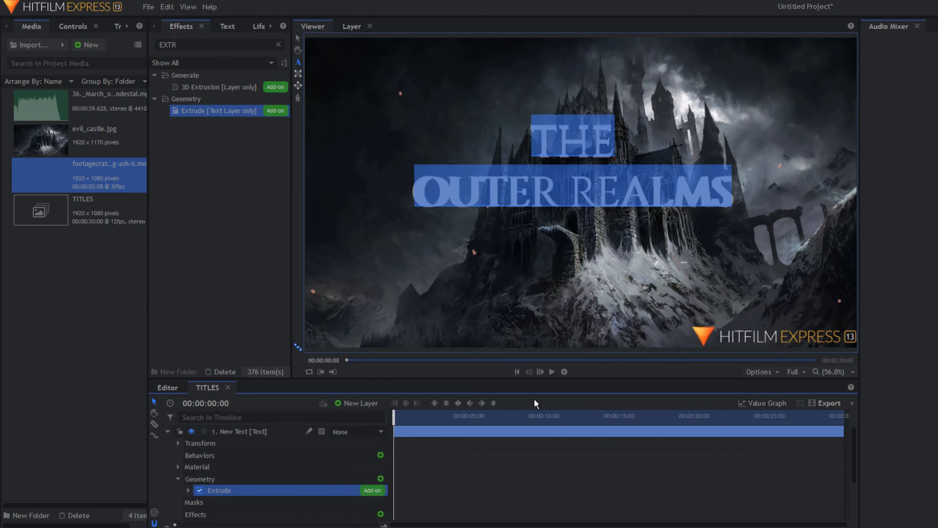
click(234, 431)
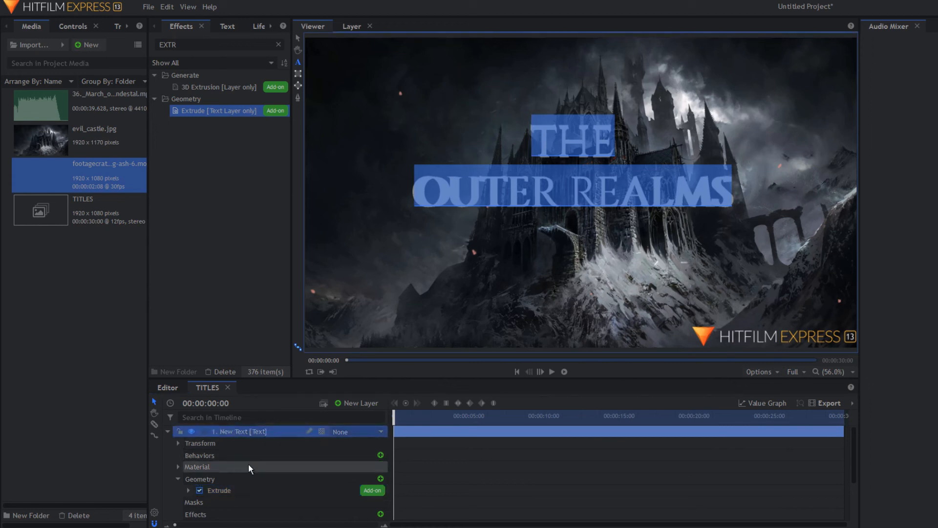
scroll(249, 464, down, 2)
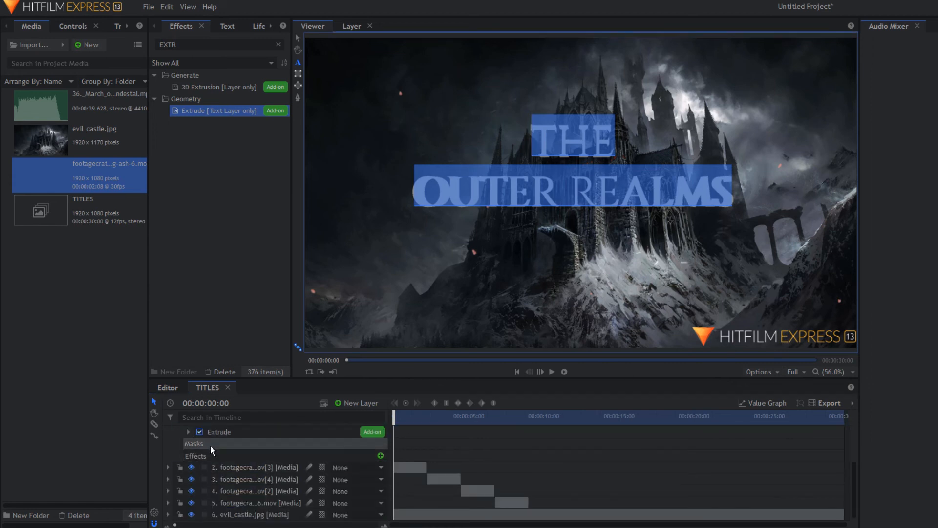
click(244, 467)
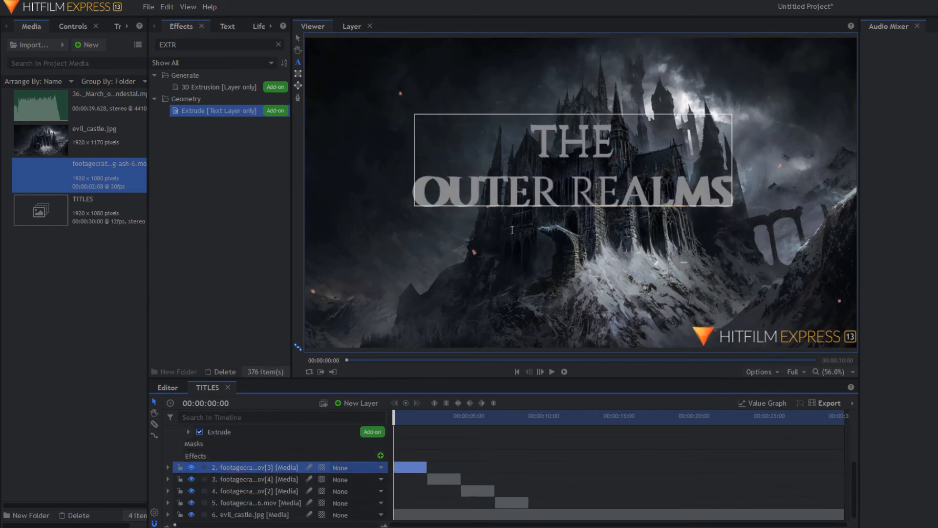
Step: Reduce the title's Extrude depth to 13 px and deselect the text to check it
click(189, 432)
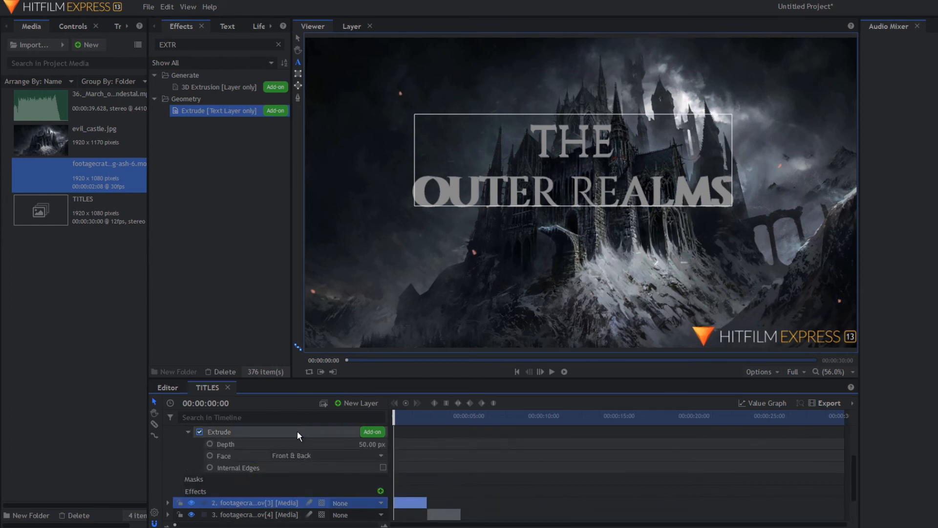
scroll(297, 432, up, 1)
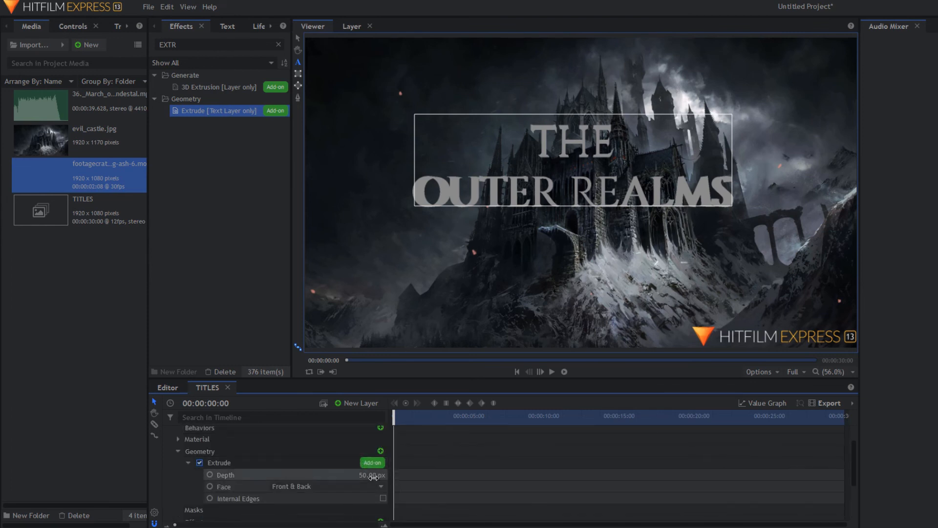
drag(373, 475, 354, 475)
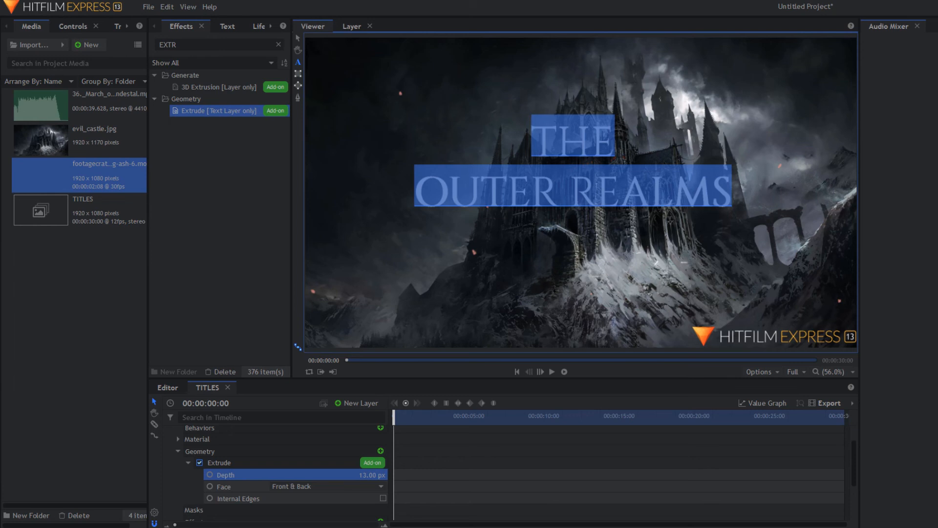
scroll(252, 464, down, 3)
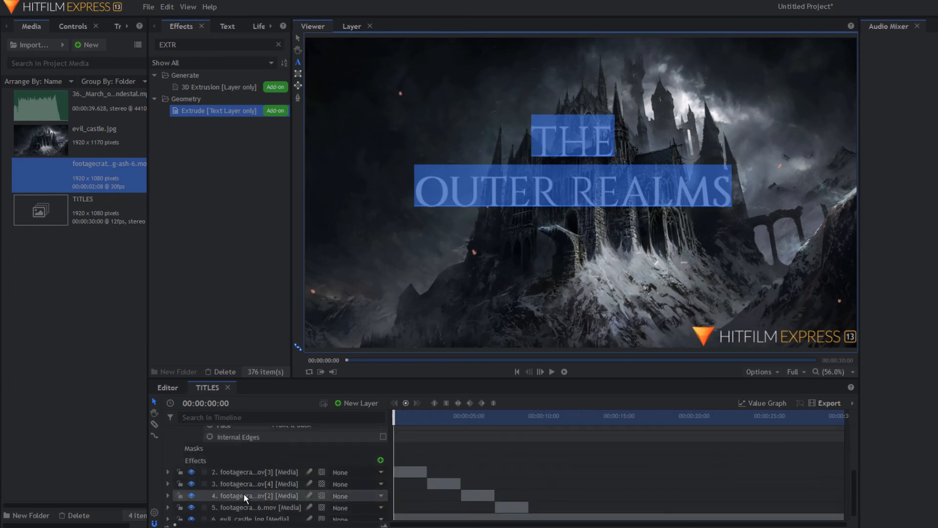
click(245, 483)
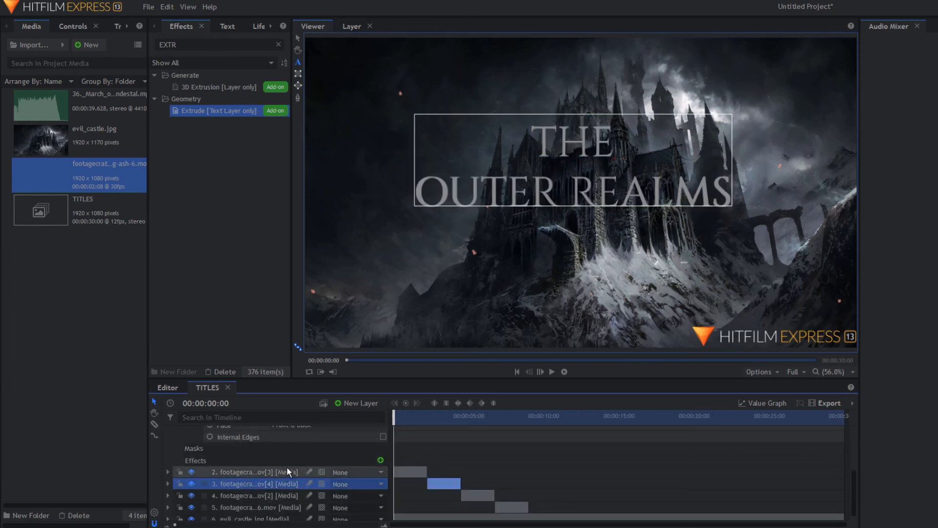
Step: Collapse the title text layer's properties and add a new light layer to the composite
scroll(280, 458, up, 3)
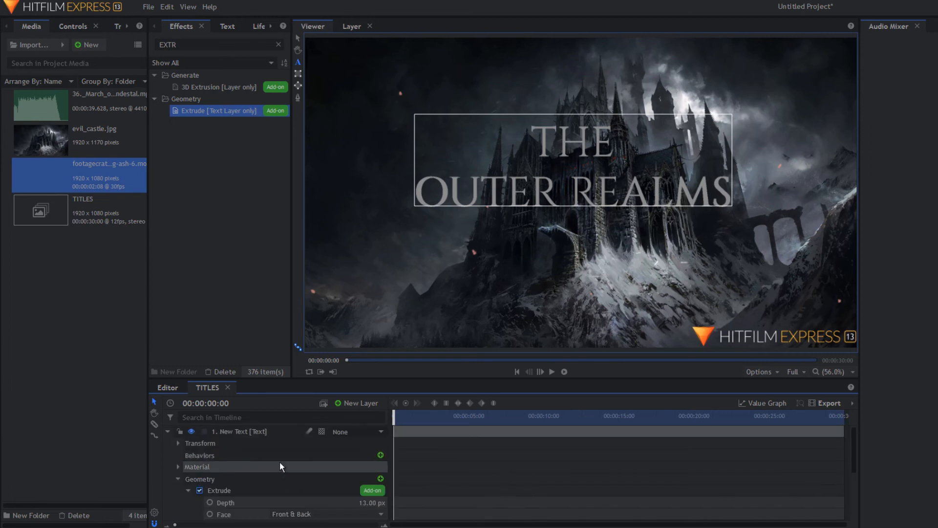
click(167, 431)
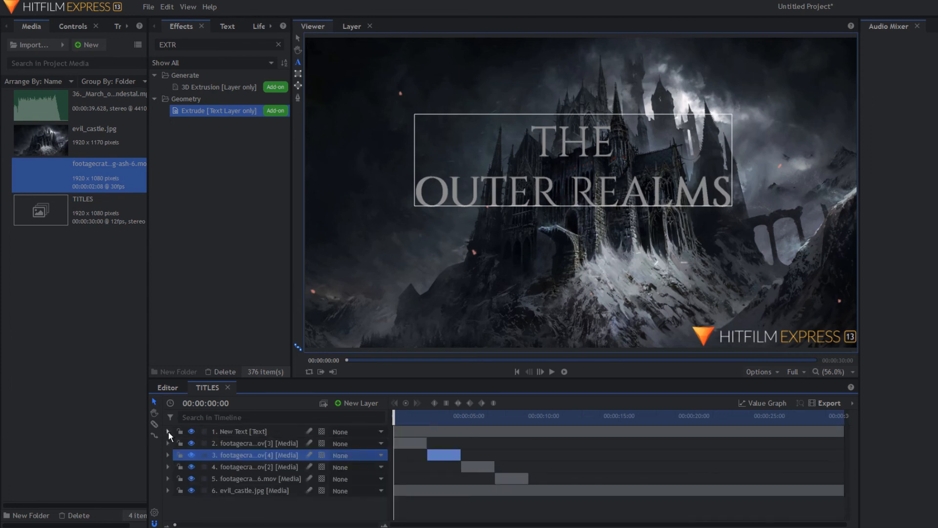
click(359, 404)
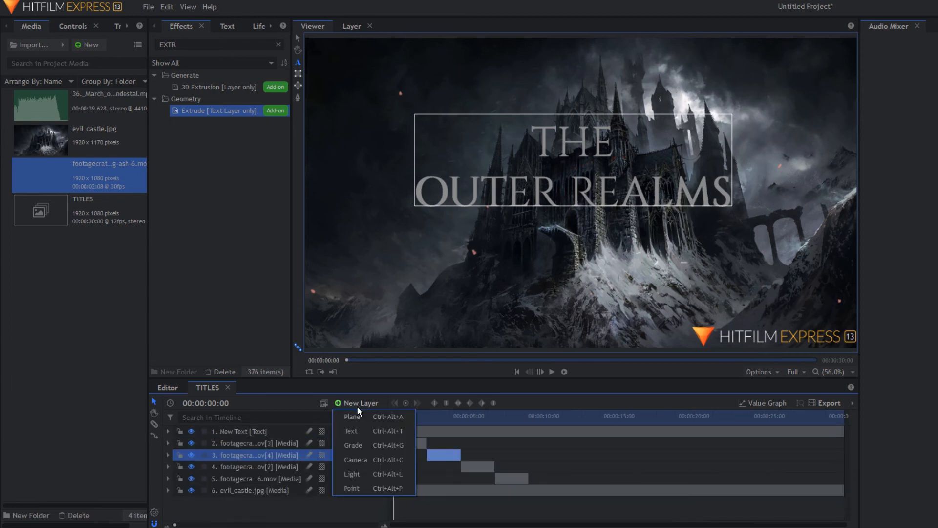
click(356, 473)
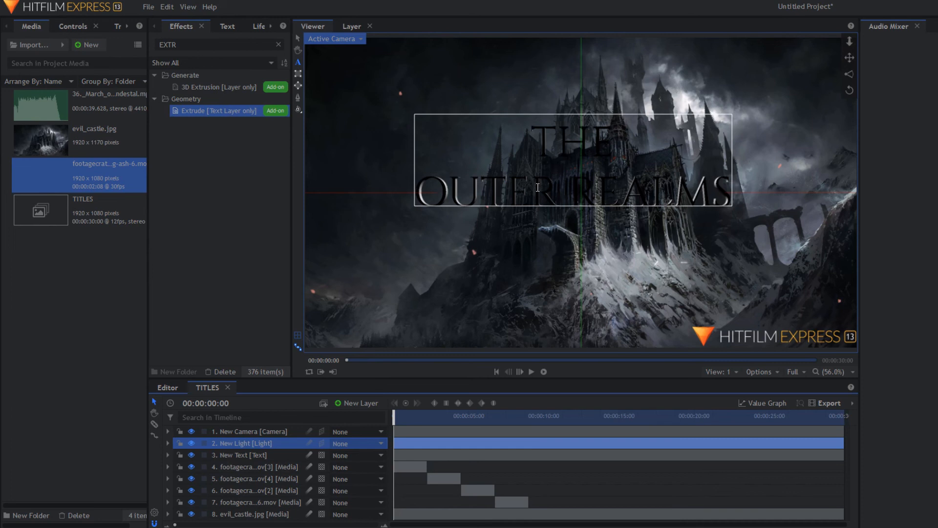
Step: Move the new light forward in depth to illuminate the title's front faces, and position it centrally above the word THE
click(297, 39)
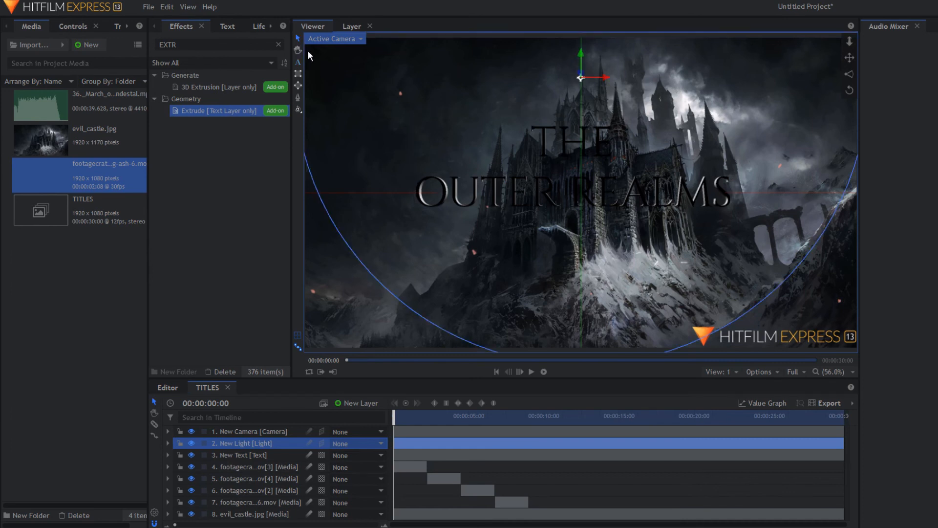
drag(582, 81, 582, 2)
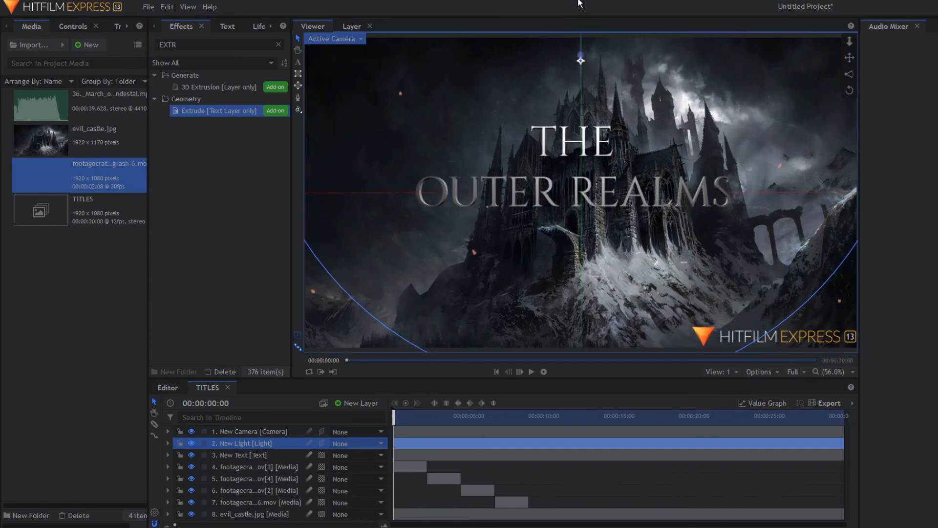
drag(582, 66, 579, 92)
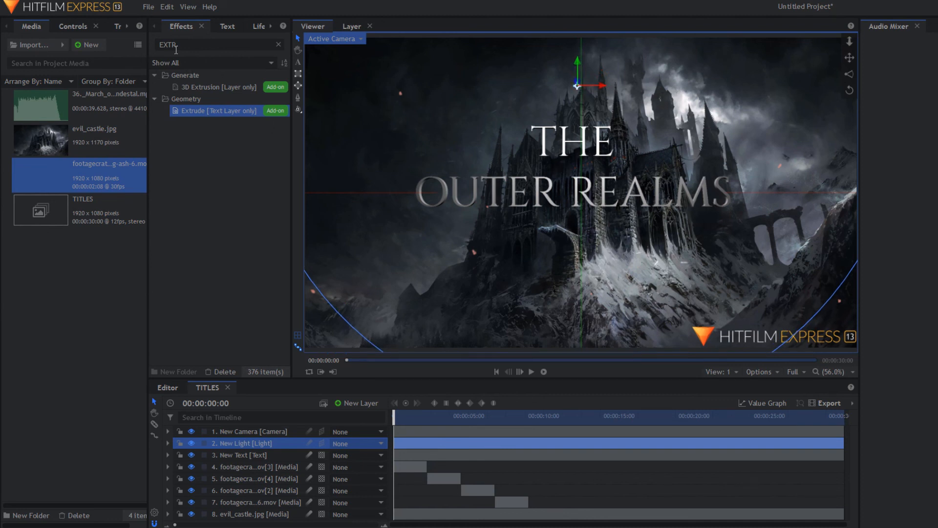
Step: Search the effects for "BEVE" and apply the Bevel geometry effect to the title text layer
drag(187, 48, 147, 44)
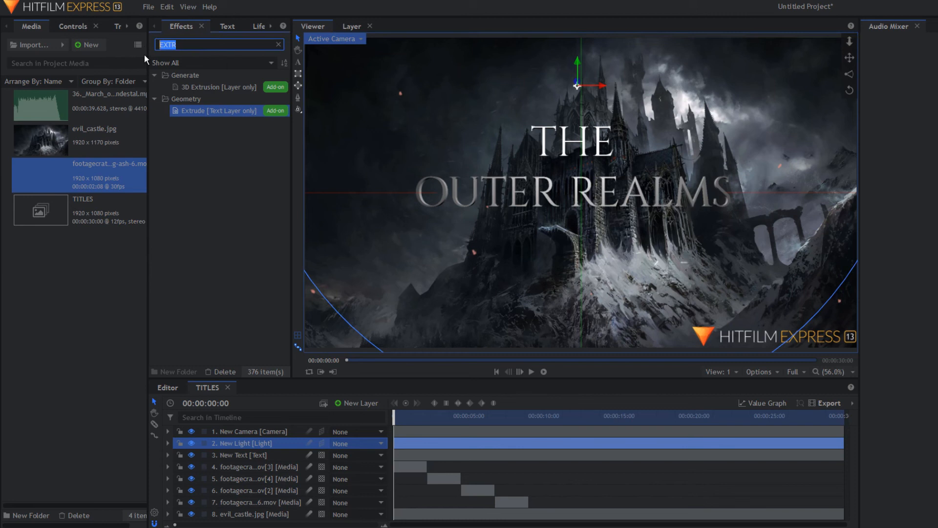
text(BEVE)
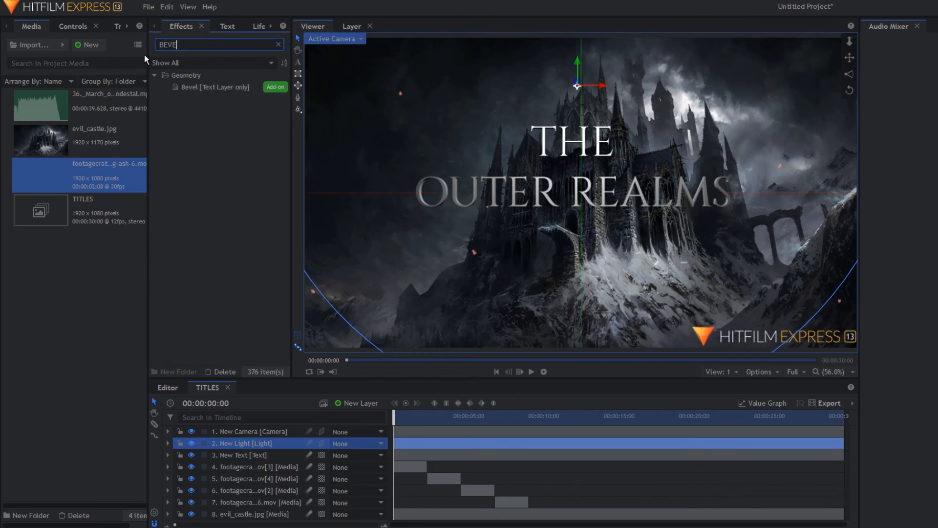
drag(222, 88, 227, 108)
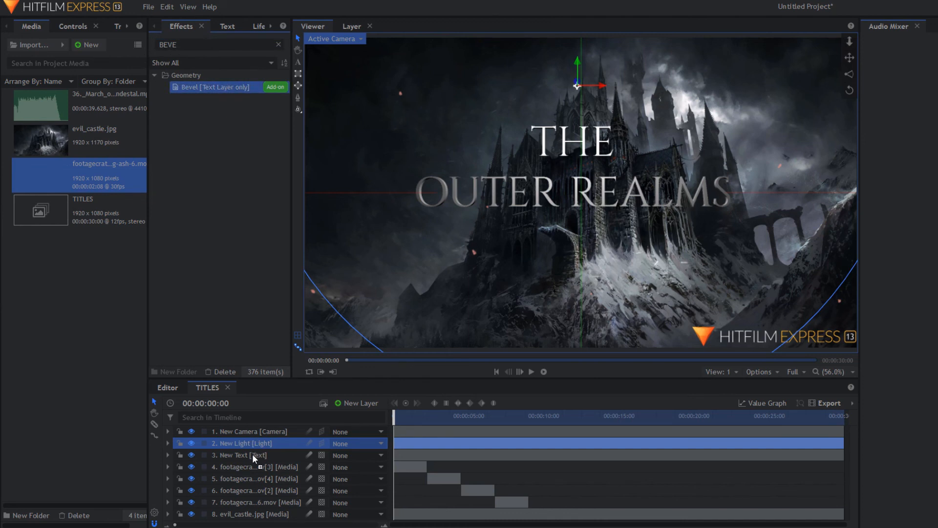
drag(249, 458, 250, 458)
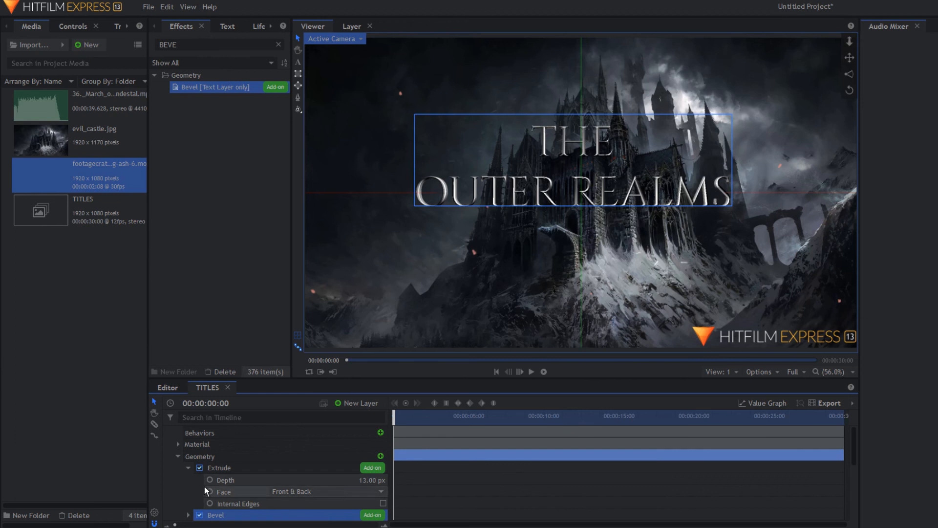
scroll(303, 462, down, 1)
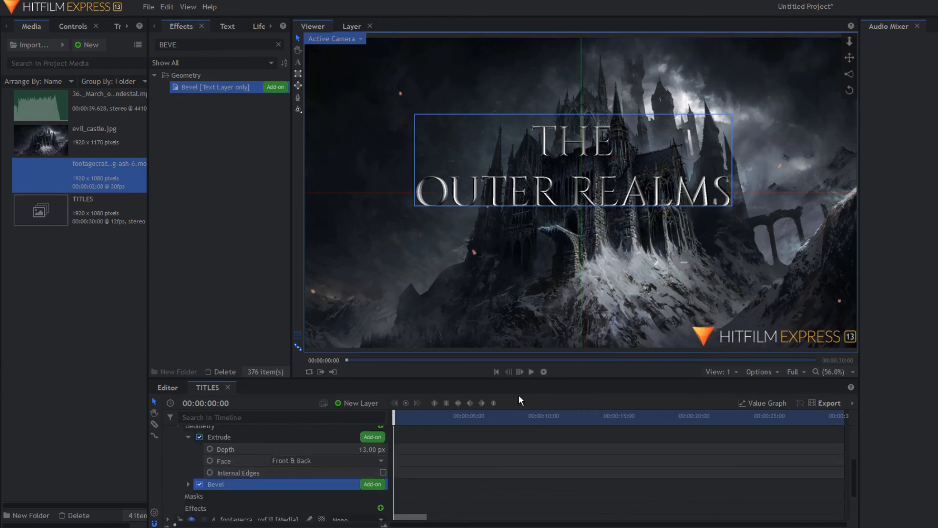
Step: Play back the first seconds of the sequence to check the bevelled title, then return to the start
click(529, 373)
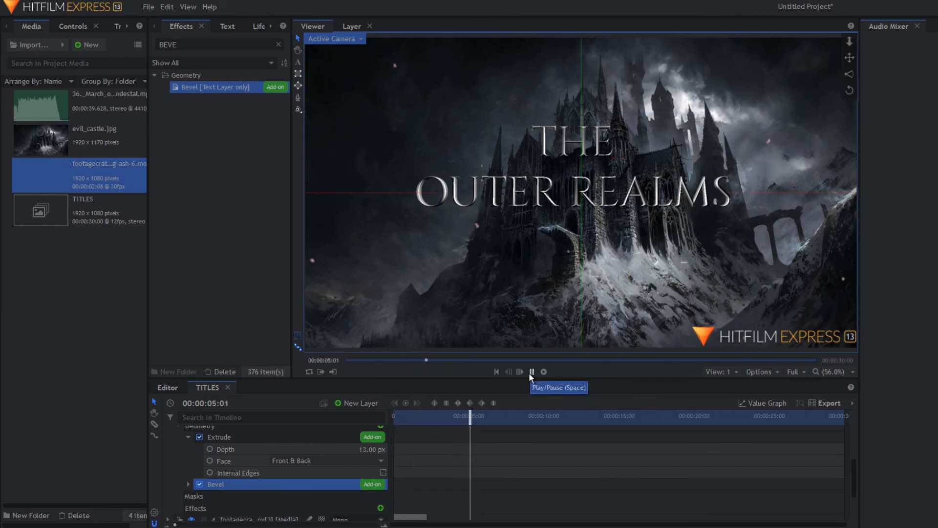
click(531, 373)
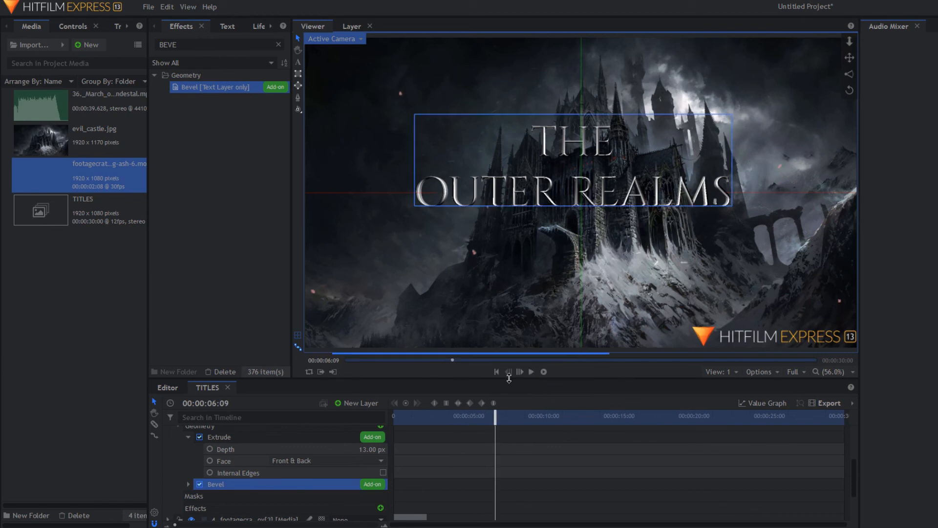
click(496, 372)
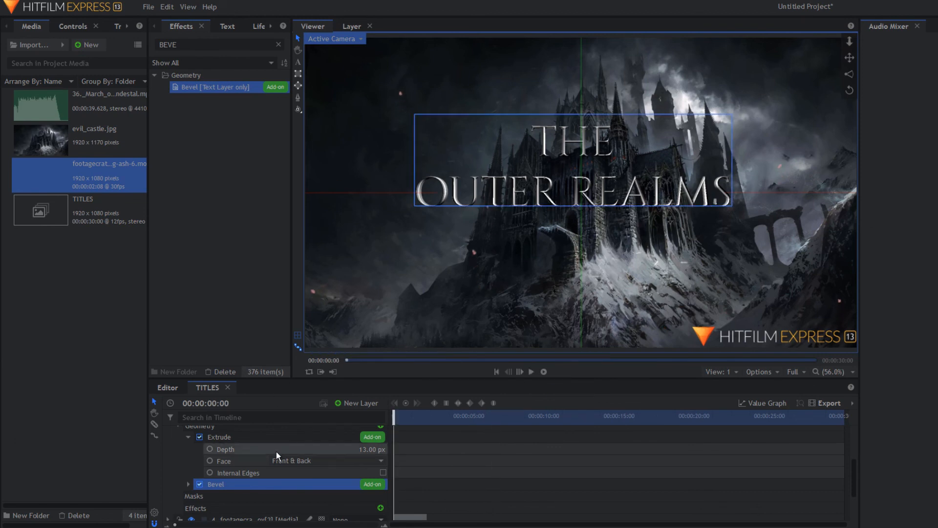
Step: Collapse the title text layer and add the March MP3 music track below the castle layer, starting at 00:00:00:00
scroll(277, 447, up, 3)
click(168, 455)
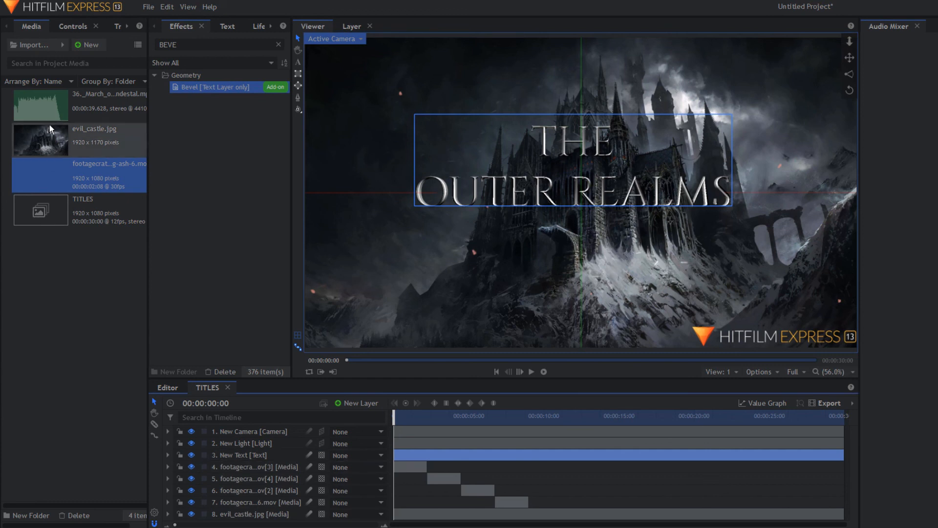
click(40, 98)
drag(40, 98, 397, 523)
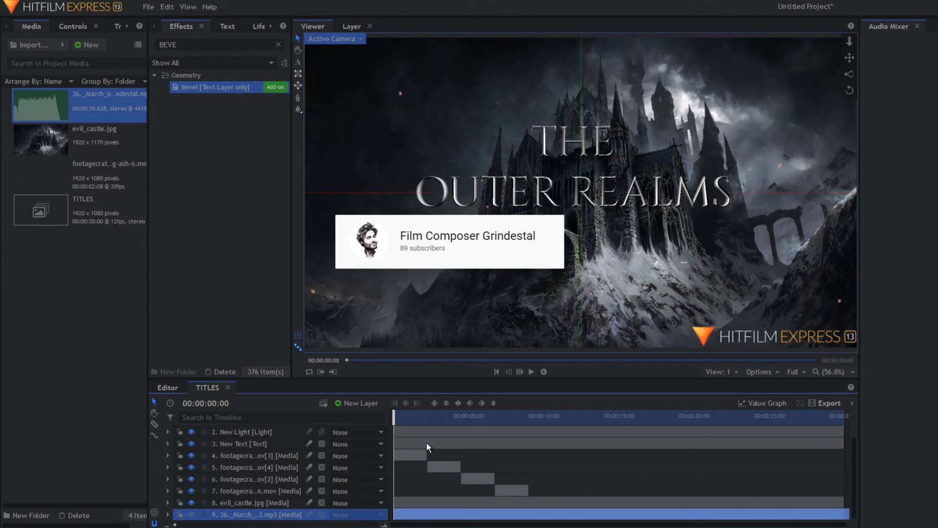
Step: Play back the opening of the sequence with the music track and return to the start
click(532, 372)
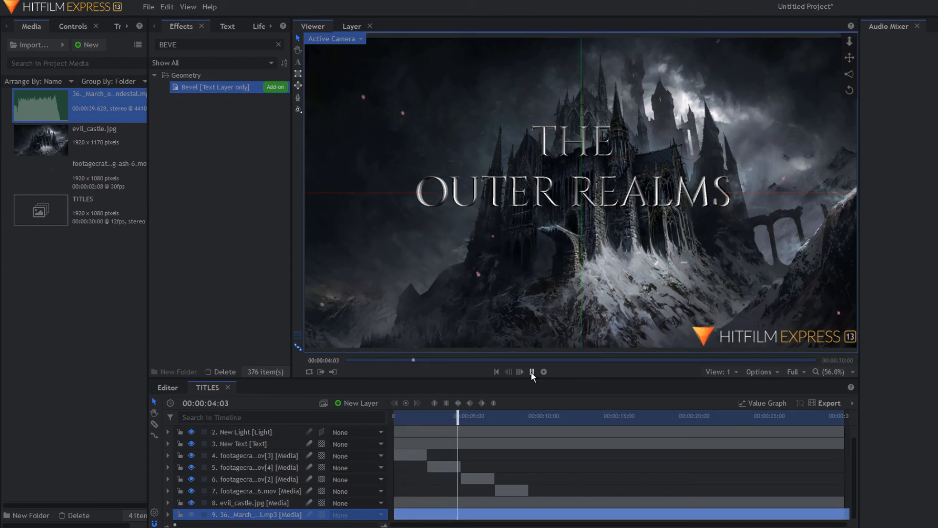
click(531, 372)
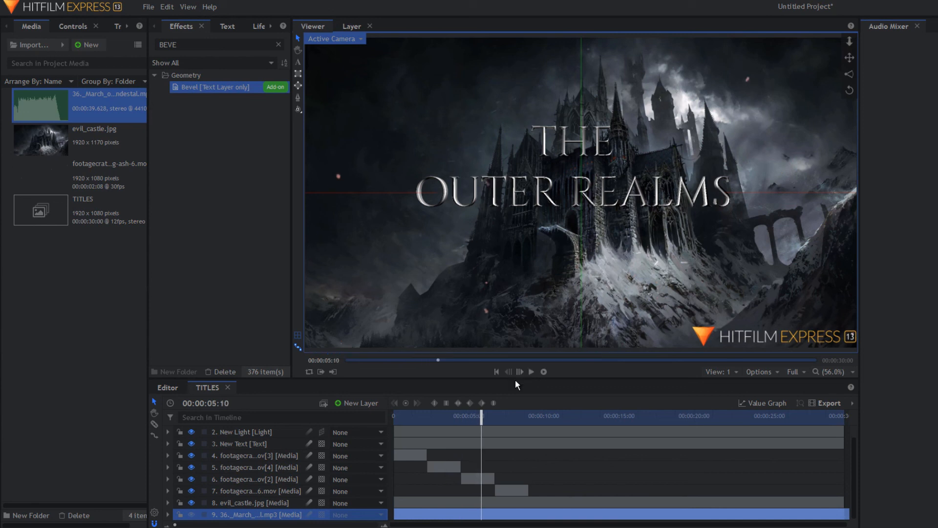
click(497, 372)
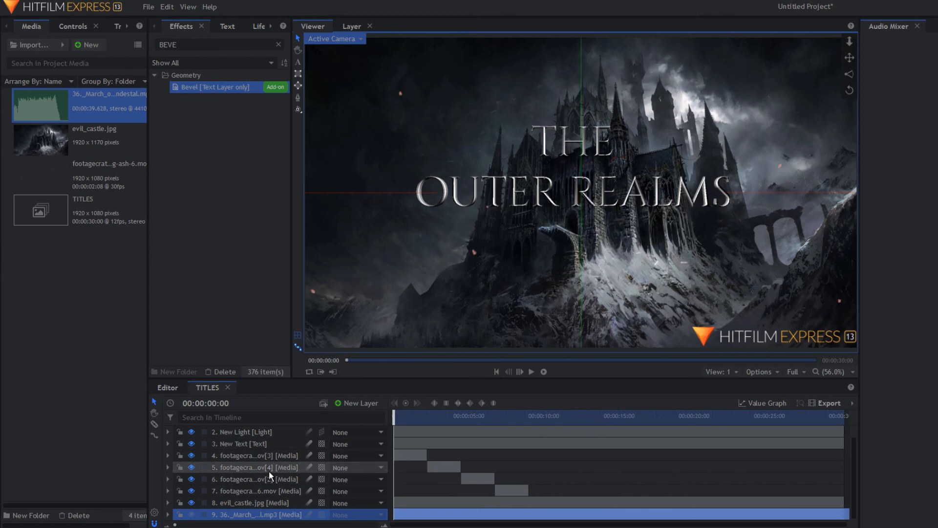
Step: Clear the effects search and place the Rolling Smoke HF4P preset between the ash layers and the castle background
scroll(282, 484, up, 1)
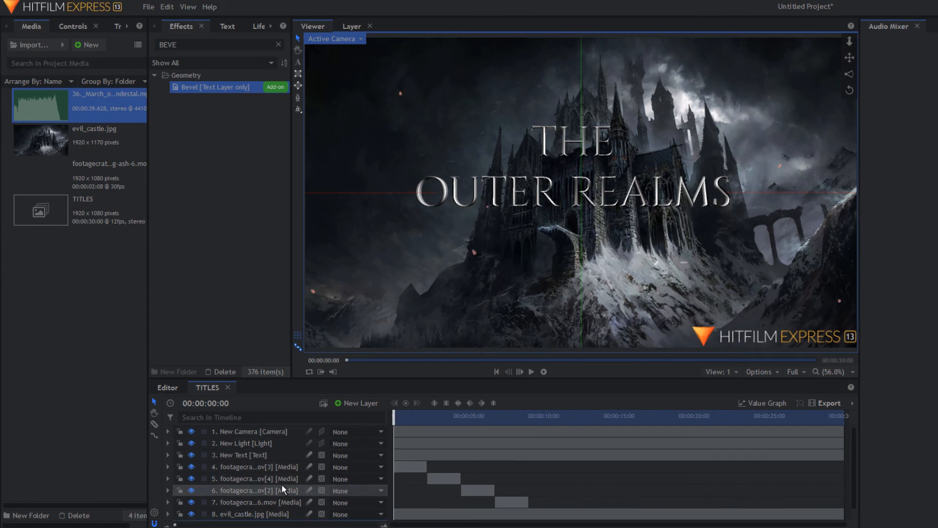
click(161, 46)
key(BackSpace)
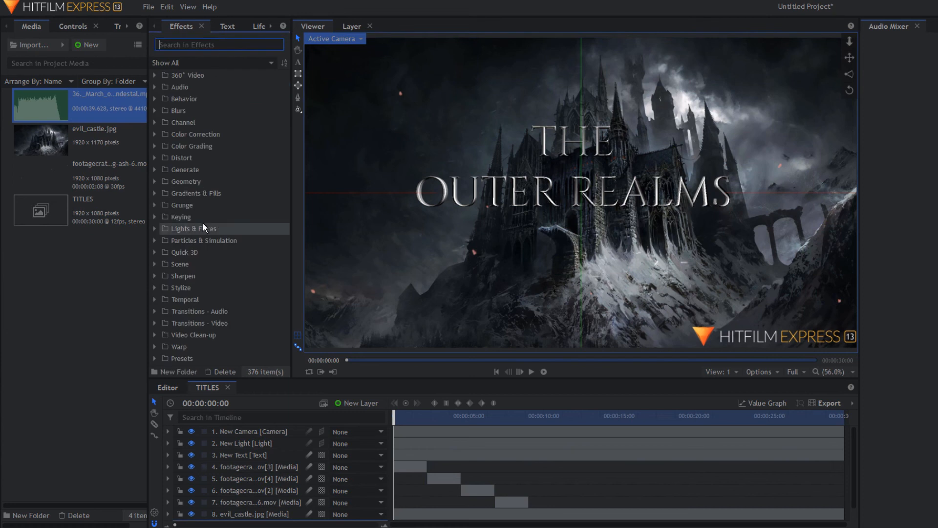
click(154, 360)
scroll(263, 300, down, 1)
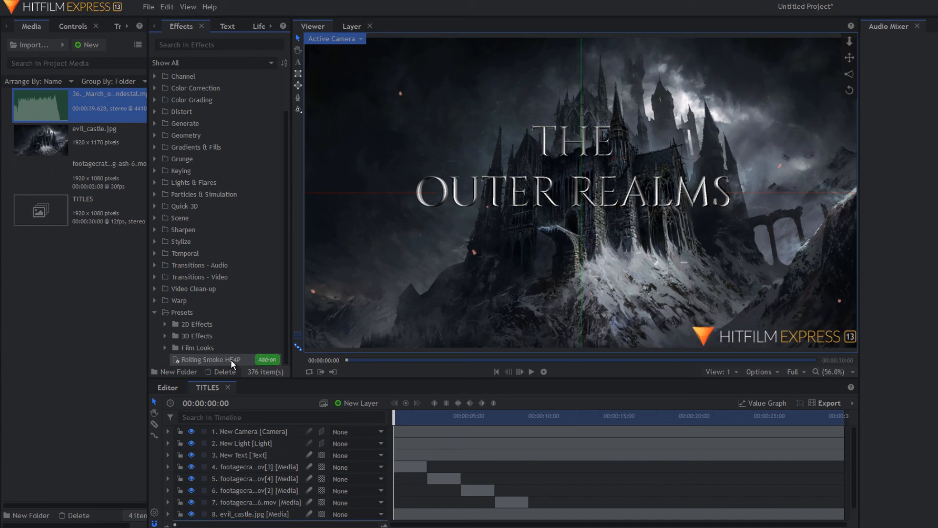
drag(230, 359, 239, 502)
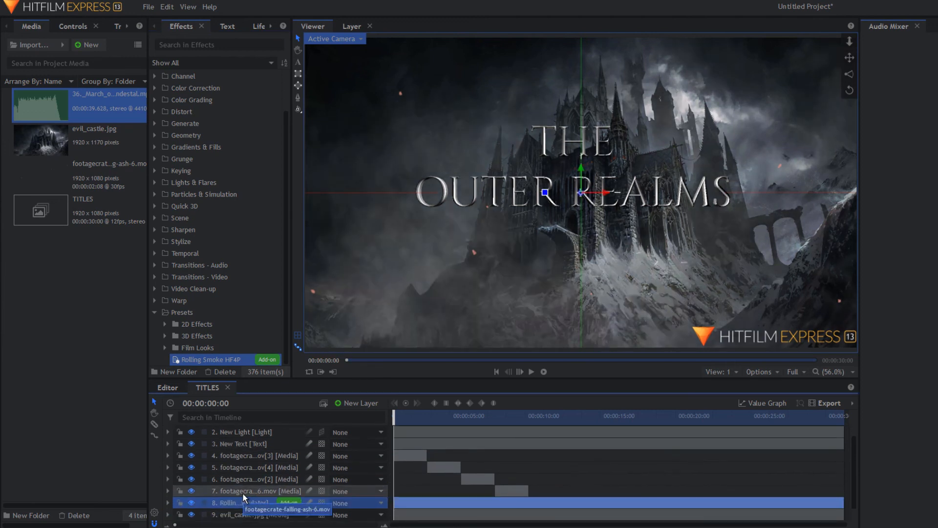
Step: Set the rolling smoke layer's opacity to 60% and play back the first seconds from the start
click(169, 503)
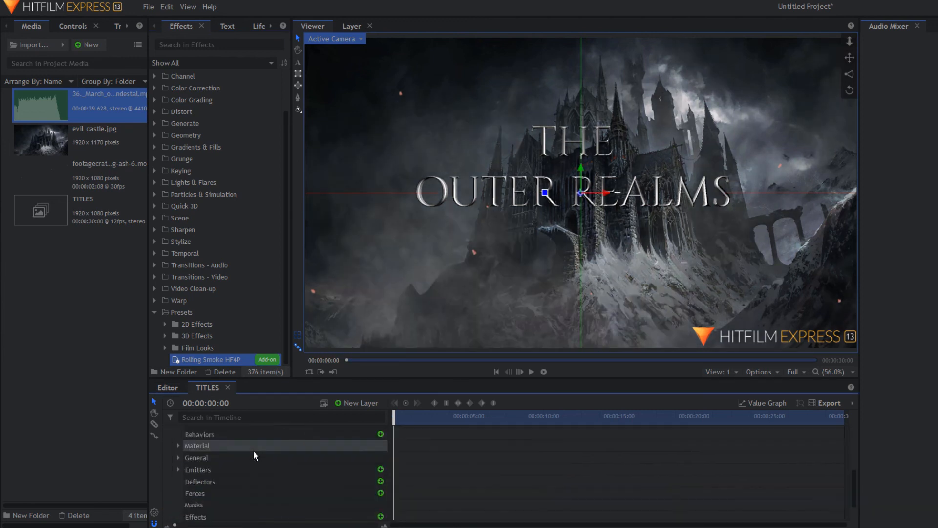
scroll(254, 464, up, 2)
click(178, 483)
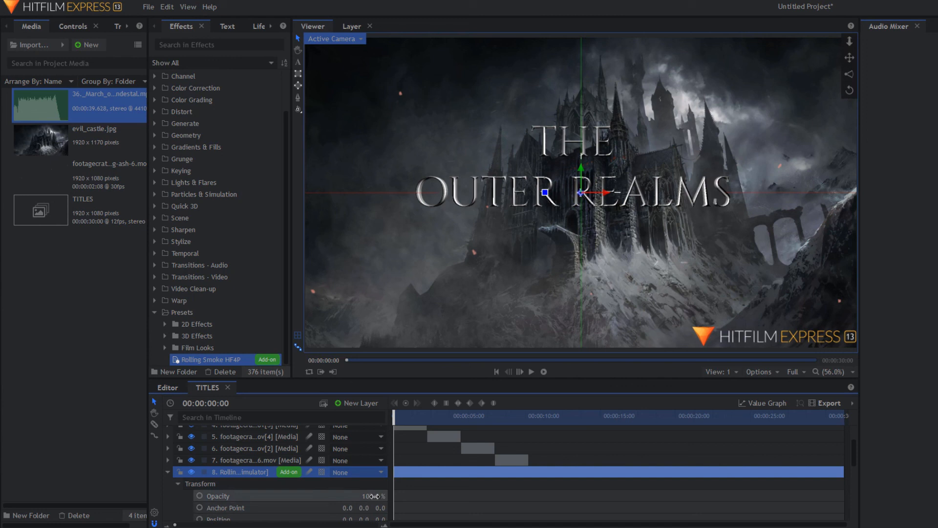
drag(373, 496, 380, 492)
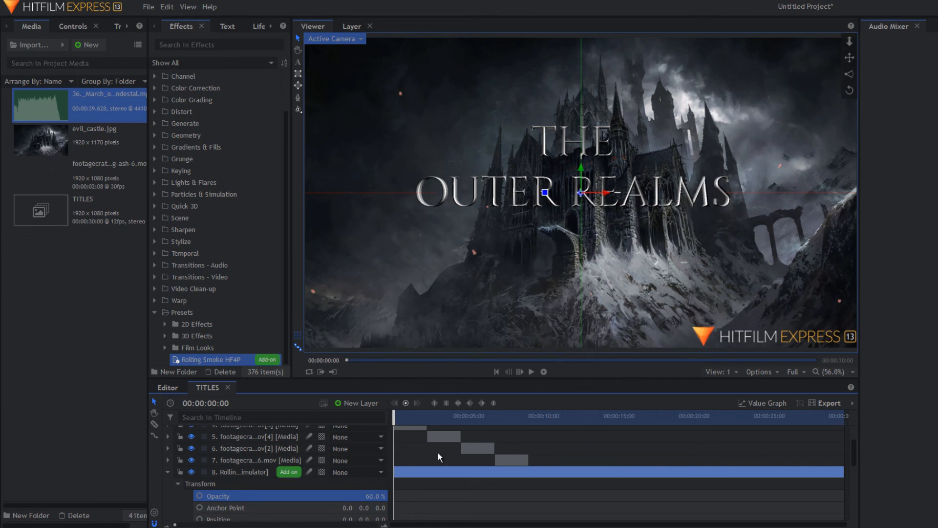
click(497, 371)
click(531, 372)
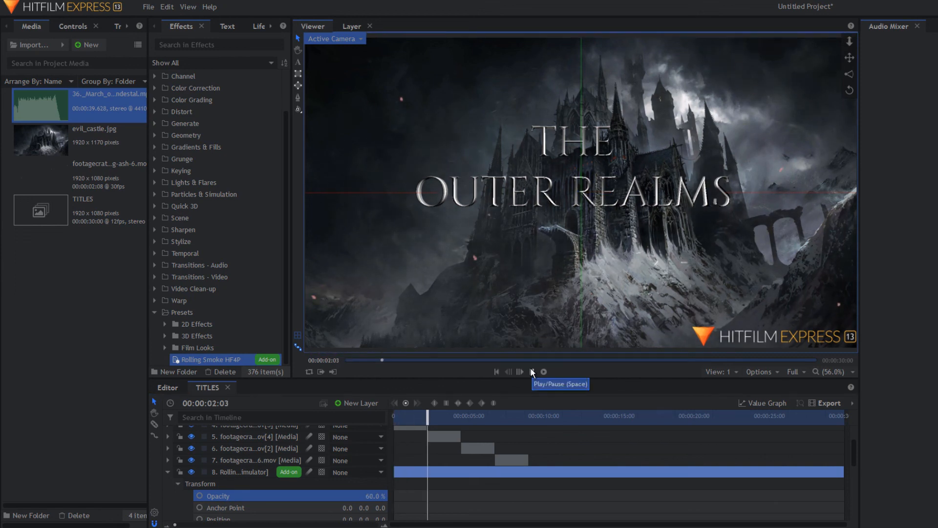
click(532, 369)
Step: Search the effects for "TINT", apply the Tint effect to the rolling smoke layer, and expand its settings
click(191, 44)
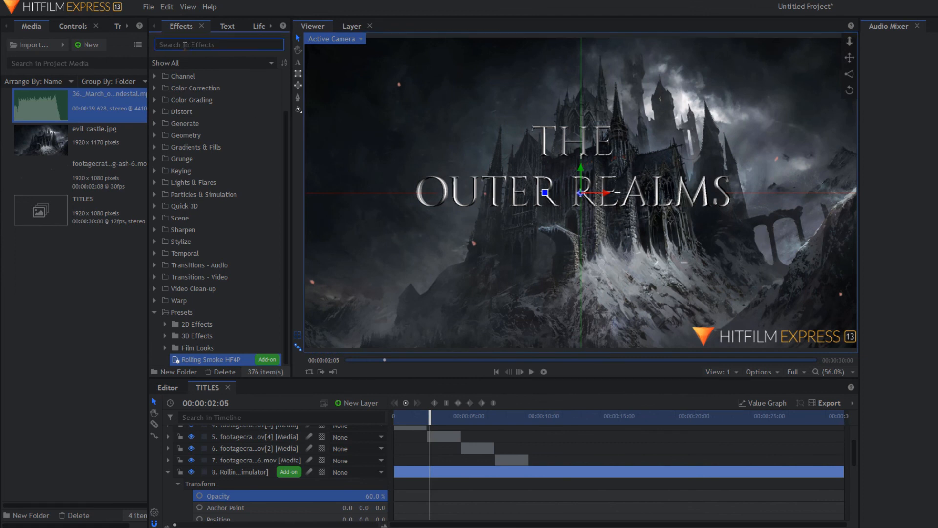
text(TINT)
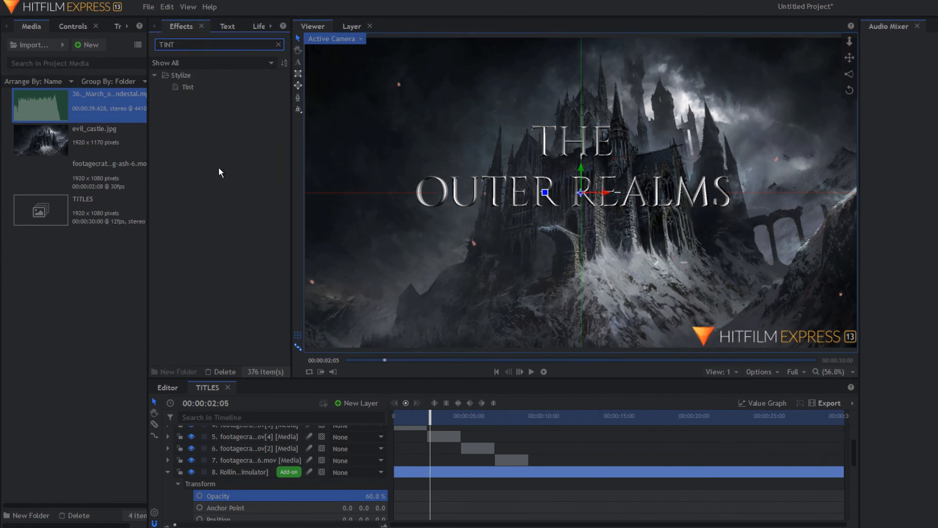
drag(204, 90, 233, 496)
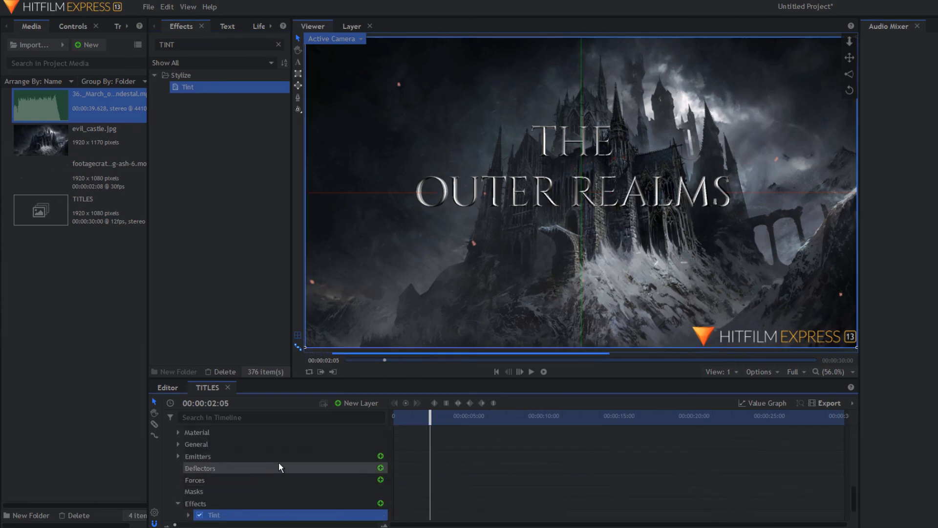
click(188, 490)
scroll(269, 482, down, 1)
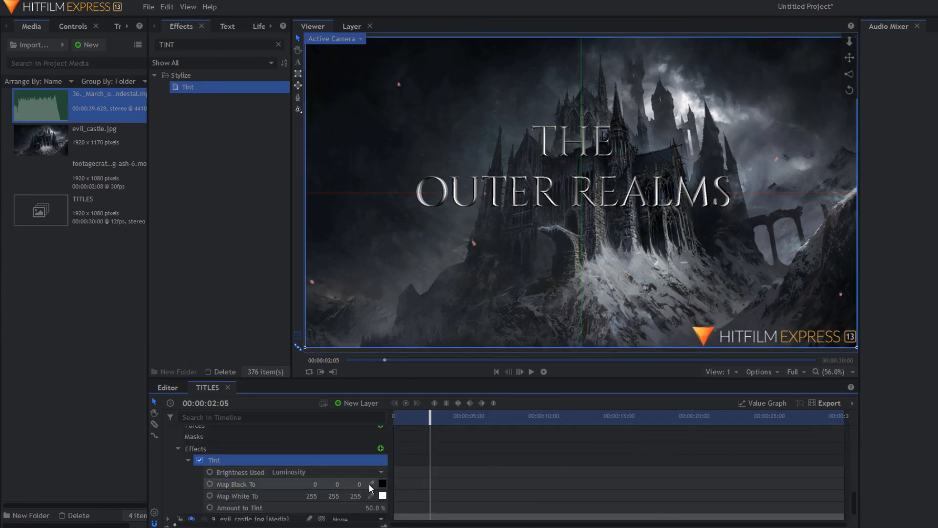
Step: Set the smoke Tint's Map Black To colour to orange (255, 85, 0) and play back the sequence from the start
click(383, 484)
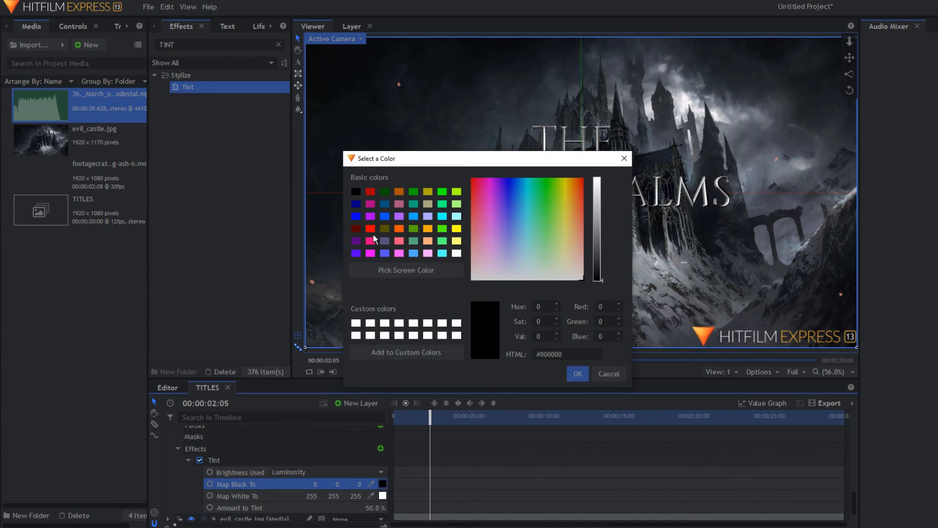
click(398, 228)
click(577, 374)
click(496, 372)
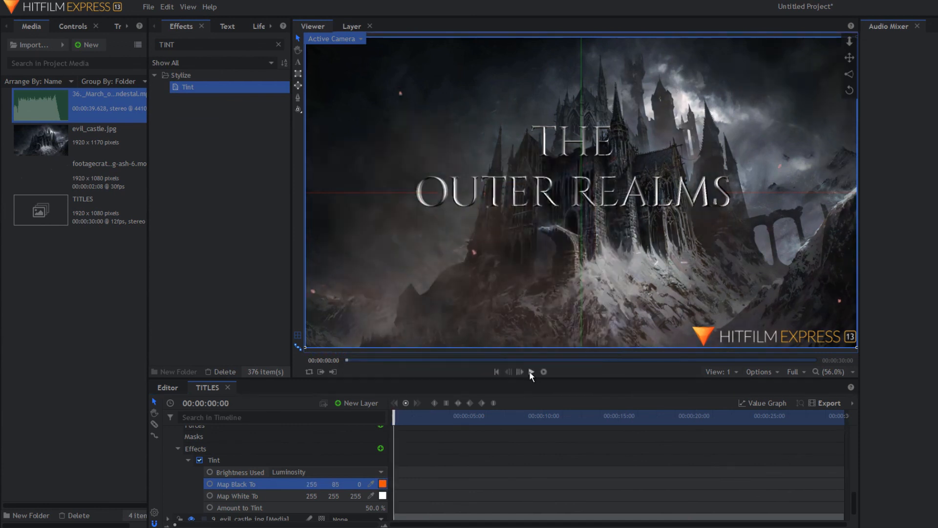
click(530, 371)
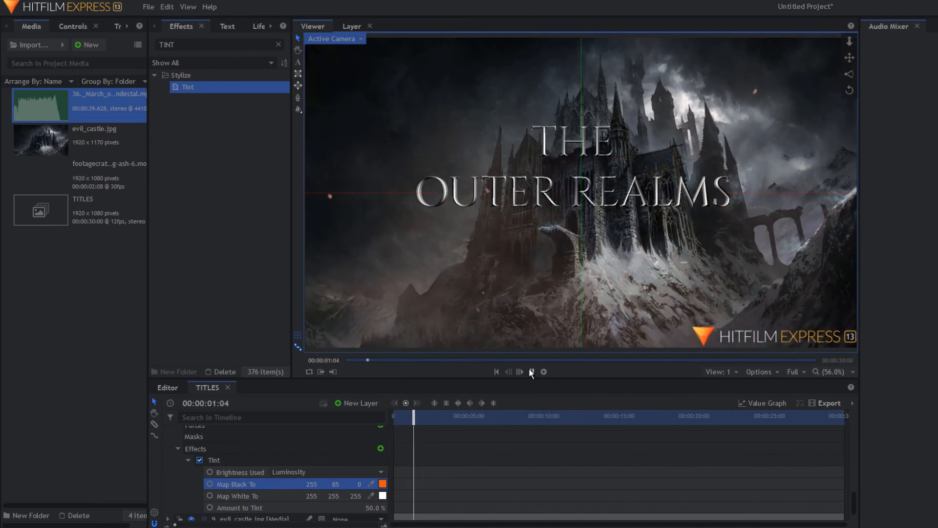